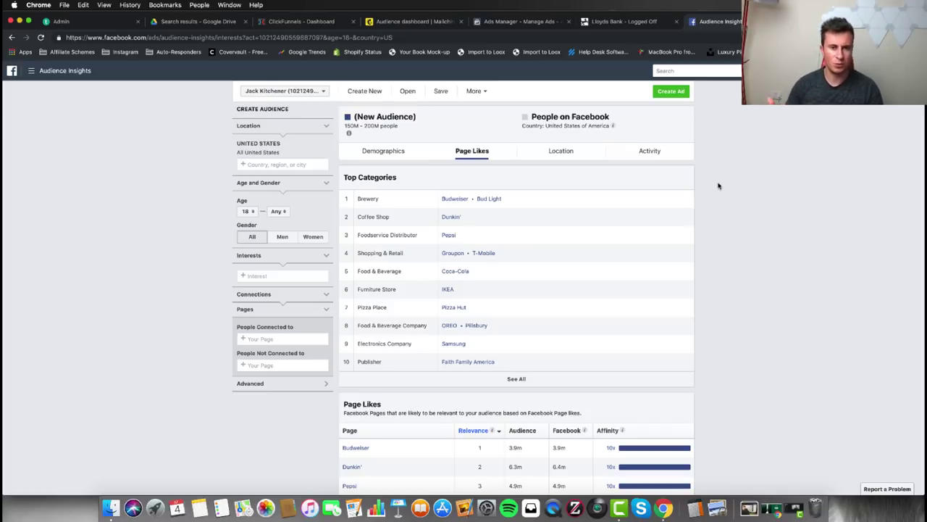
# Add Kitchen as an interest for the new United States audience.
pyautogui.click(249, 275)
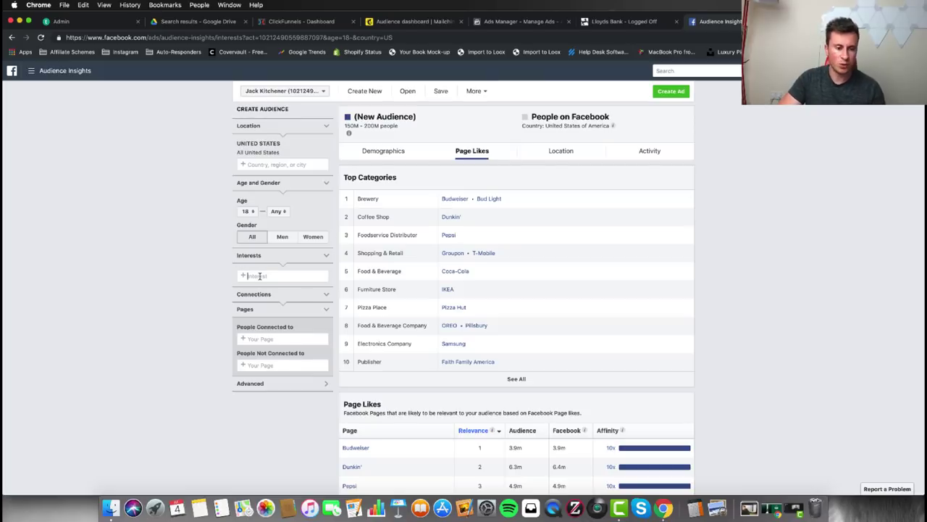
pyautogui.write('kitchen')
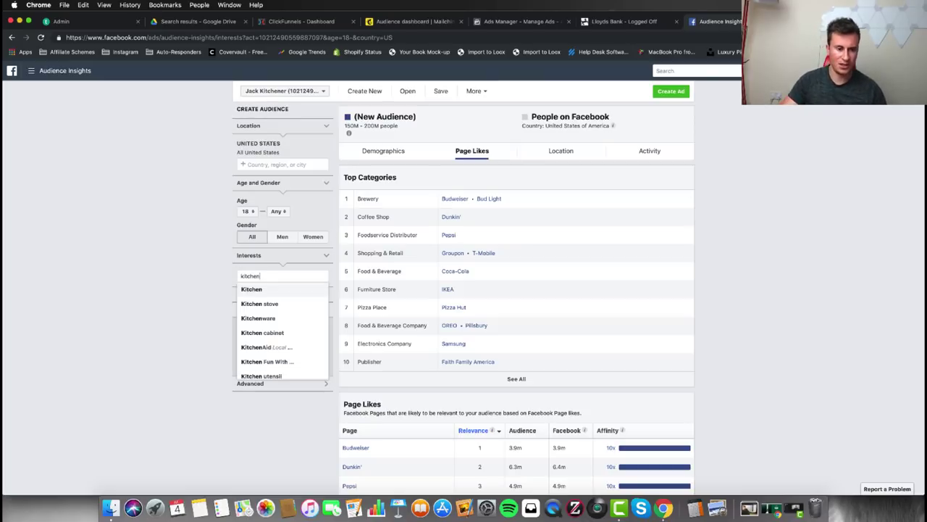
pyautogui.click(255, 291)
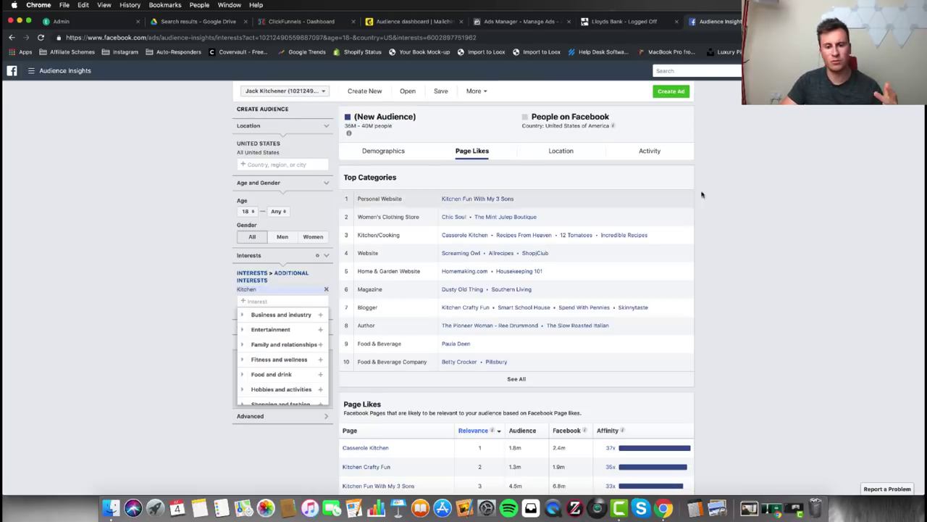
pyautogui.click(750, 224)
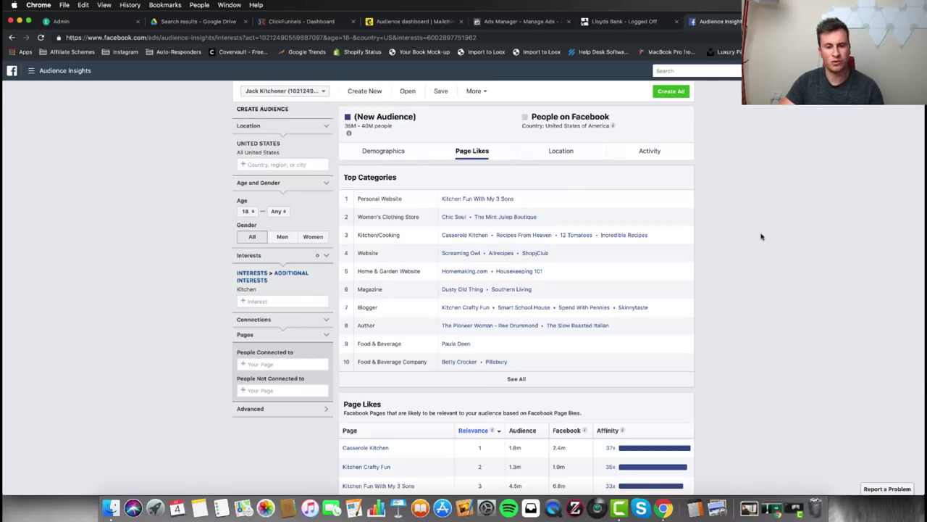
# Examine the top categories and the relevance, audience and affinity of the liked pages for the Kitchen audience.
pyautogui.scroll(-1, 760, 236)
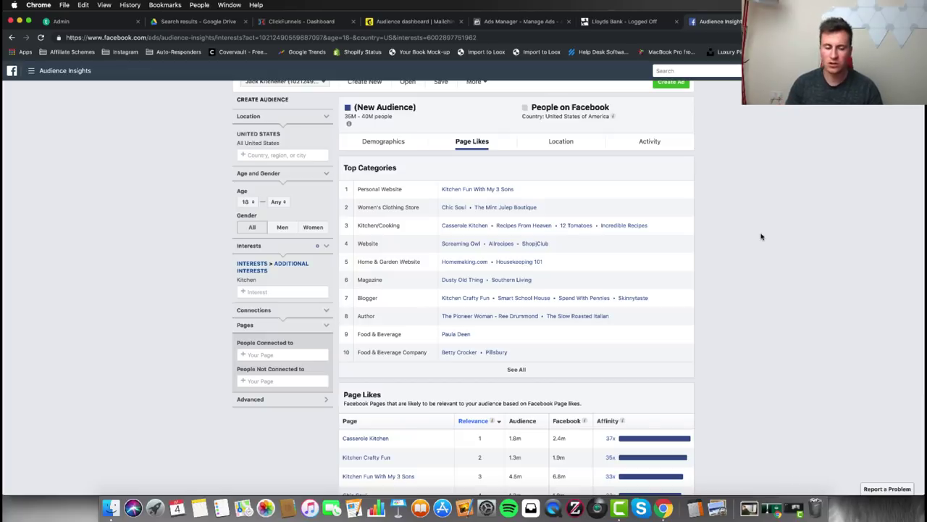
pyautogui.moveTo(257, 283)
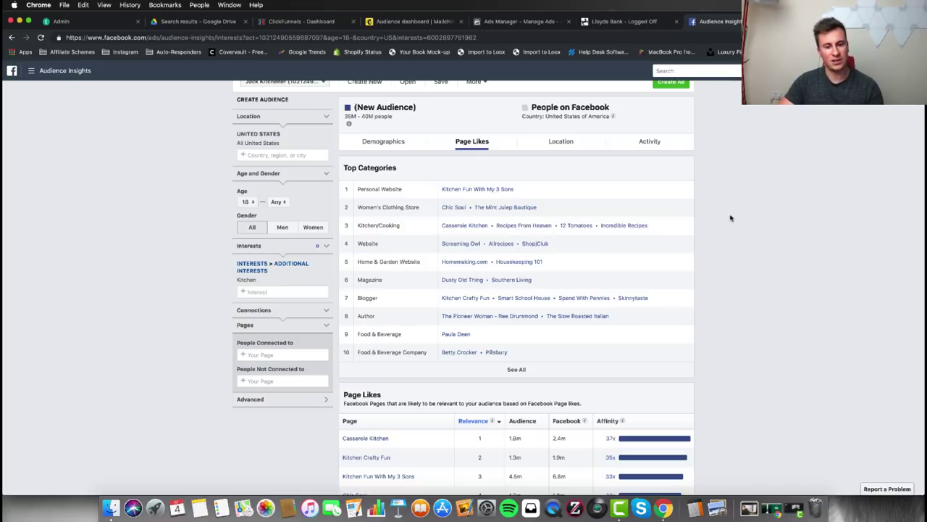
pyautogui.scroll(-1, 735, 275)
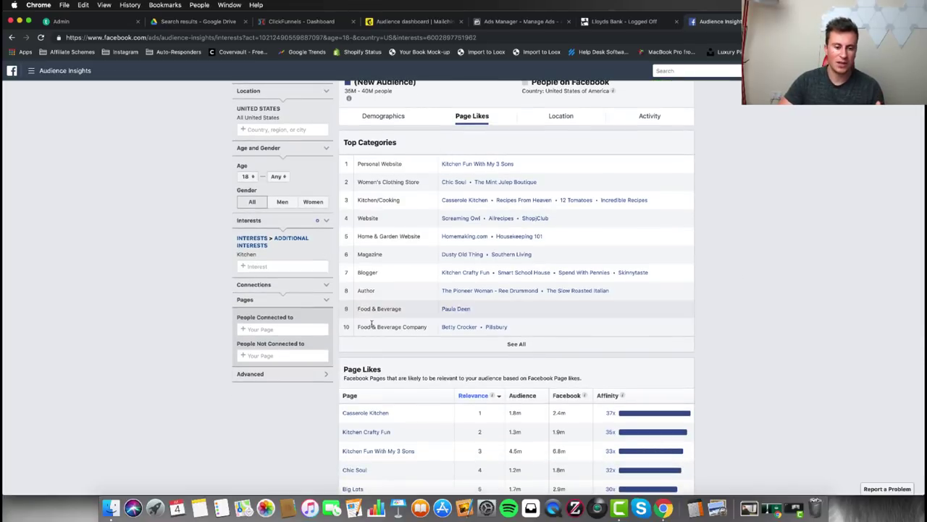
pyautogui.scroll(-1, 748, 299)
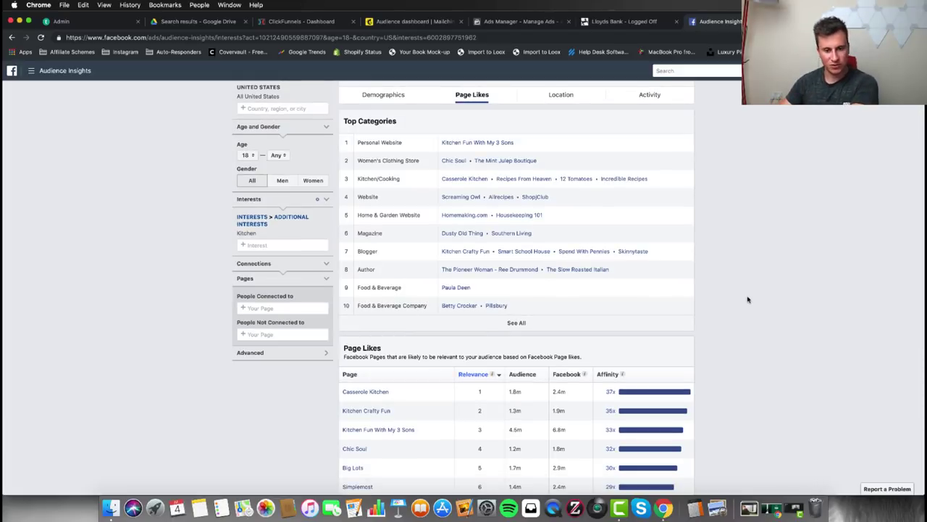
pyautogui.scroll(2, 748, 299)
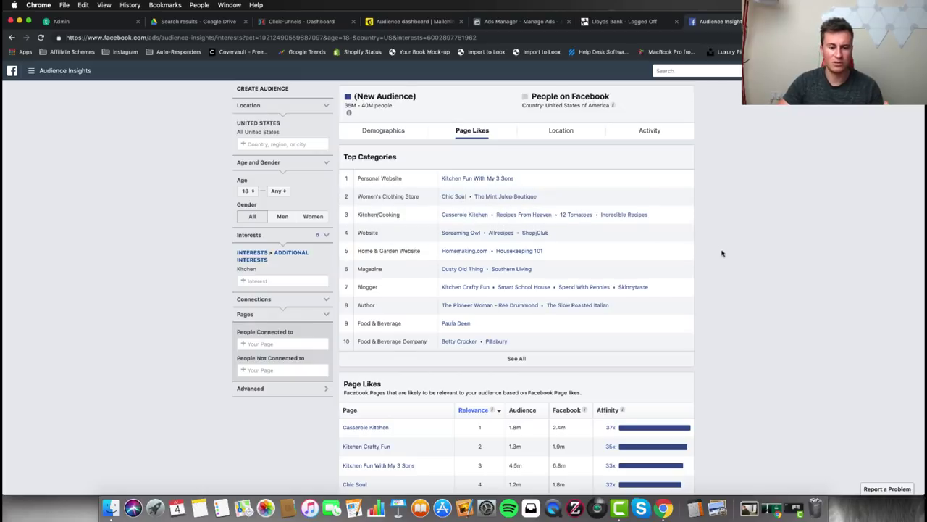
pyautogui.scroll(-3, 723, 255)
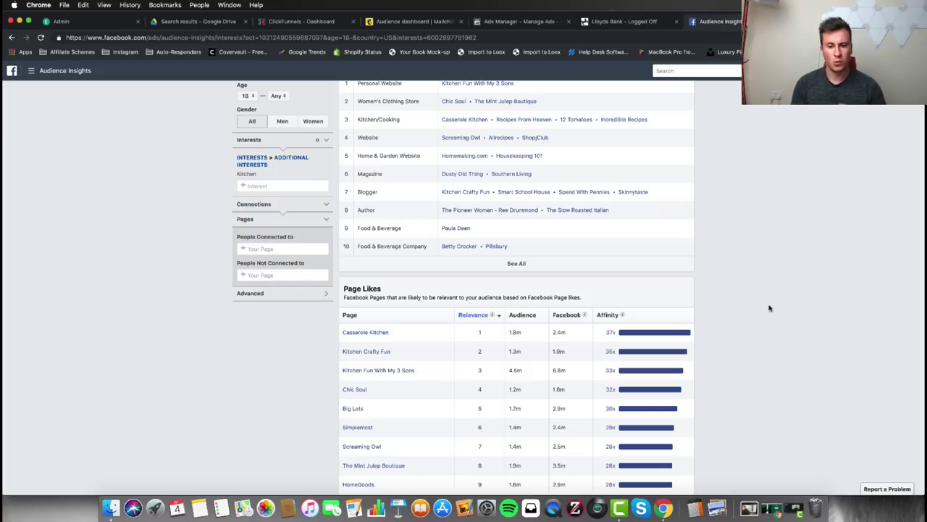
pyautogui.scroll(-1, 770, 308)
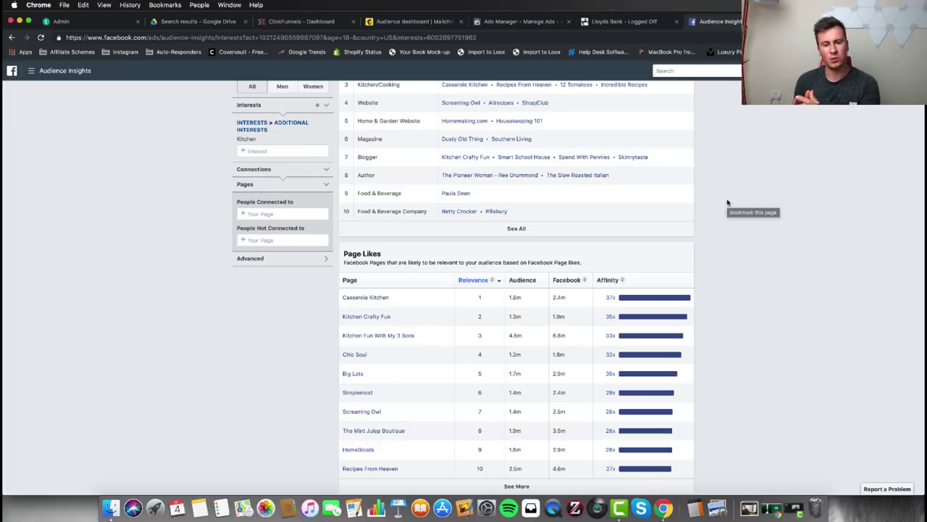
pyautogui.scroll(2, 727, 206)
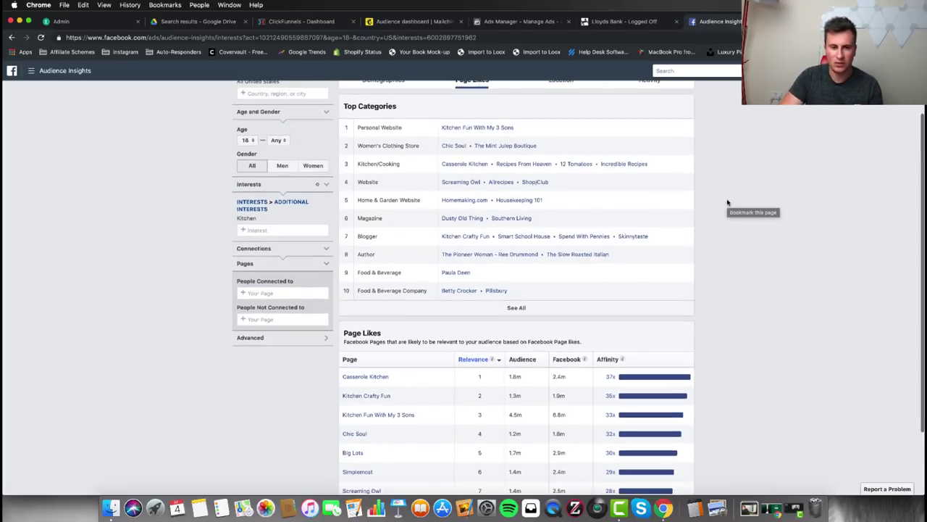
# Open the Kitchen Fun With My 3 Sons, Chic Soul and The Mint Julep Boutique pages in separate new tabs.
pyautogui.rightClick(467, 132)
pyautogui.click(561, 132)
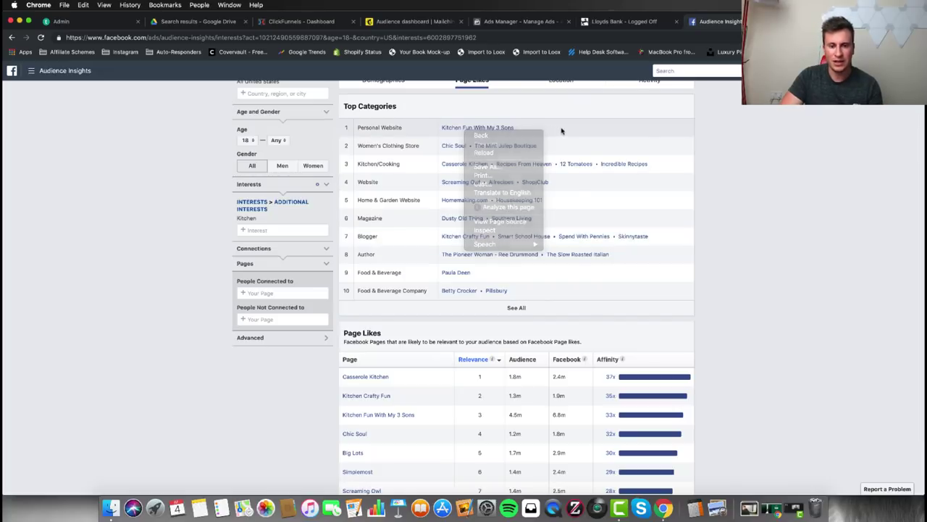
pyautogui.rightClick(476, 132)
pyautogui.click(478, 134)
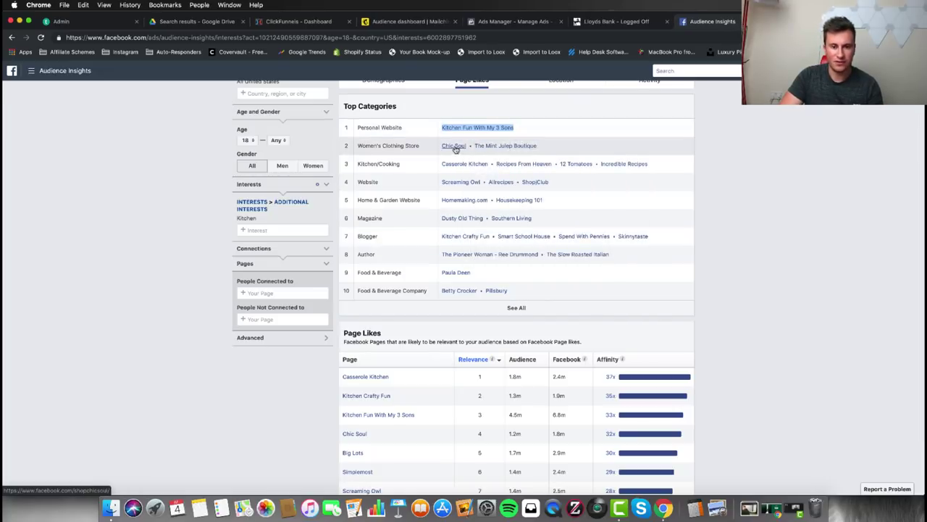
pyautogui.rightClick(464, 146)
pyautogui.click(467, 151)
pyautogui.rightClick(497, 147)
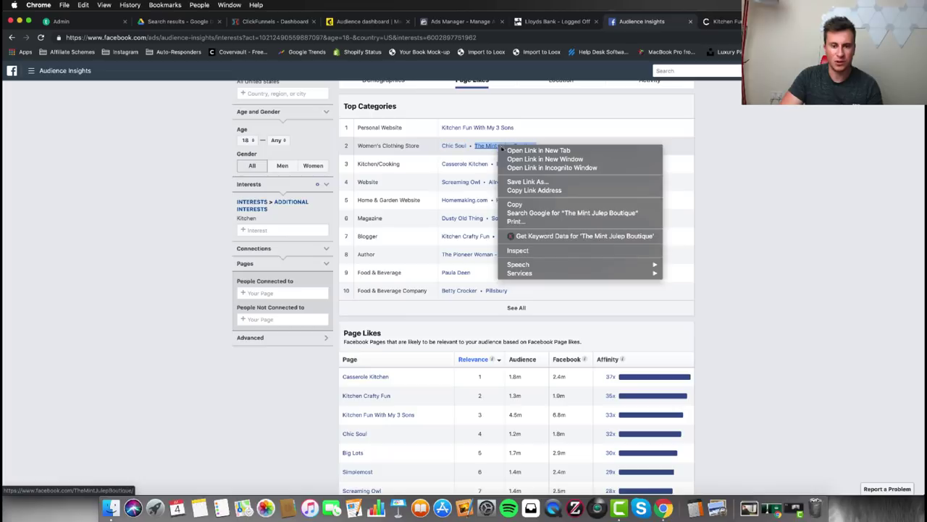
pyautogui.click(503, 152)
# Open the Casserole Kitchen and Recipes From Heaven pages from the Kitchen/Cooking category in new tabs.
pyautogui.rightClick(467, 165)
pyautogui.click(478, 170)
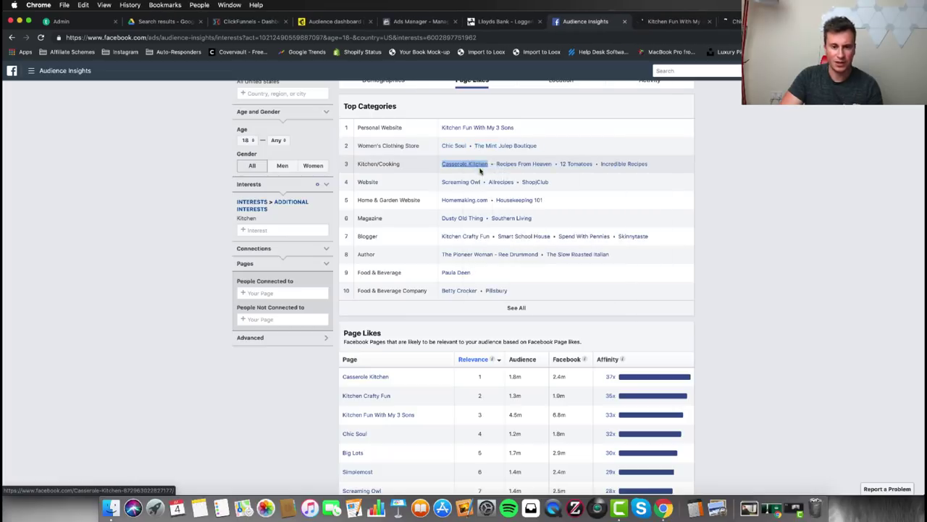
pyautogui.rightClick(520, 164)
pyautogui.click(532, 168)
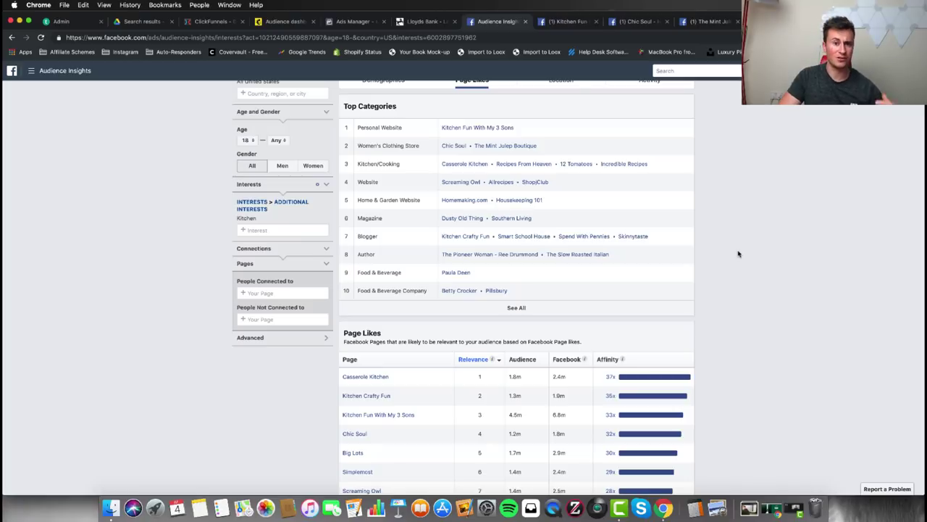
# Look through the Kitchen Fun With My 3 Sons page's posts and engagement, and close that page.
pyautogui.click(570, 21)
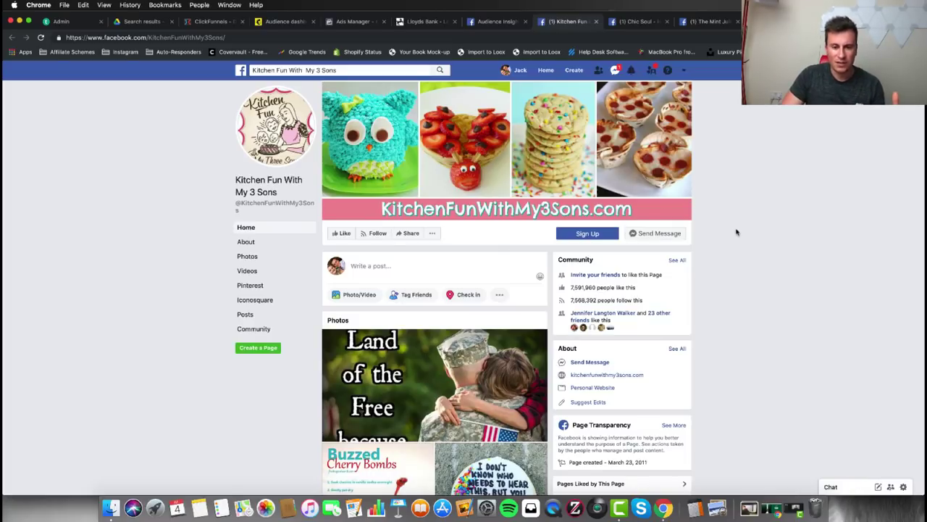
pyautogui.scroll(-10, 736, 232)
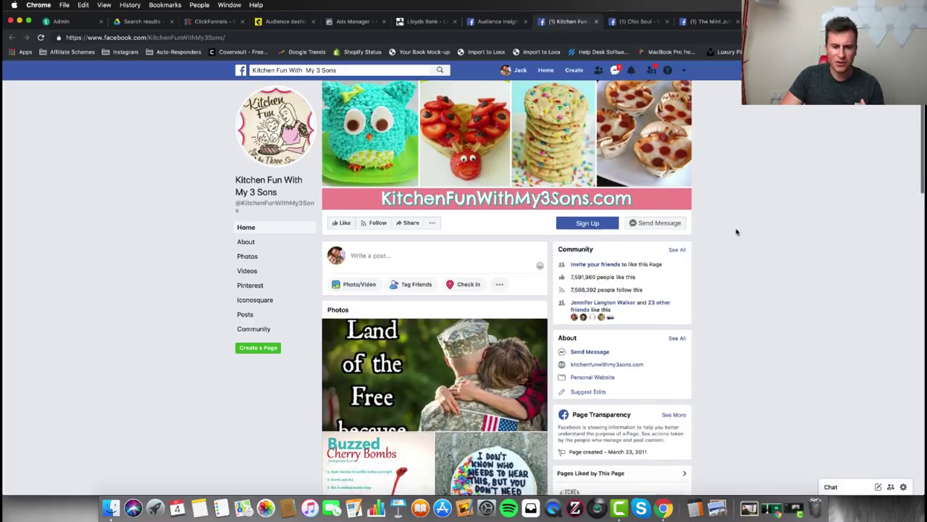
pyautogui.scroll(-15, 736, 232)
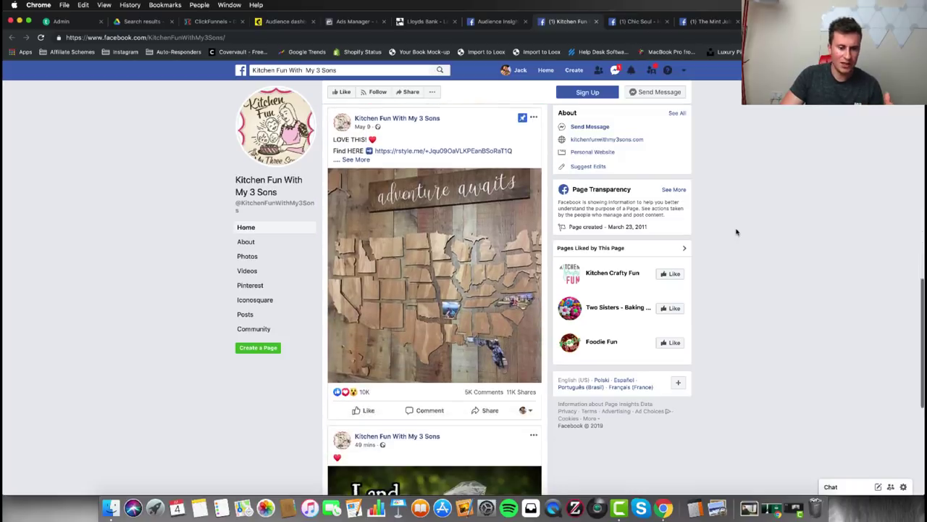
pyautogui.scroll(10, 736, 232)
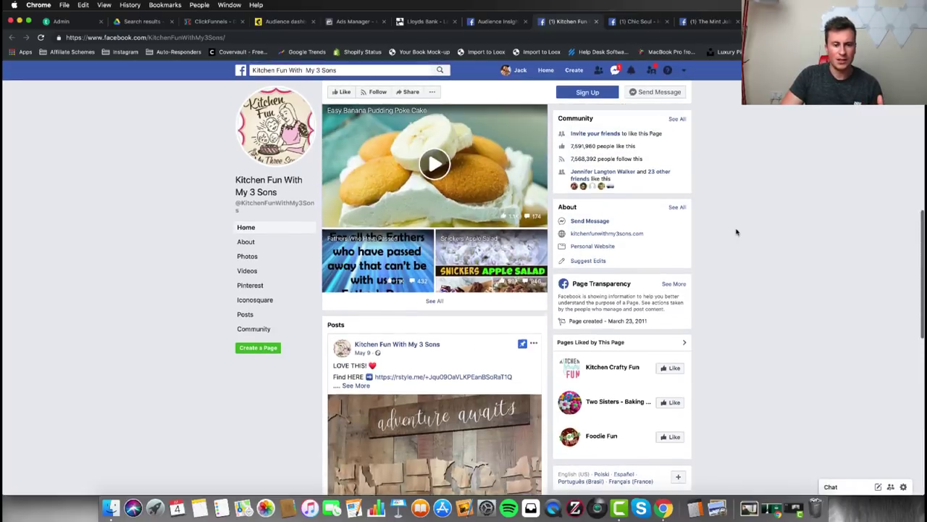
pyautogui.scroll(-15, 739, 260)
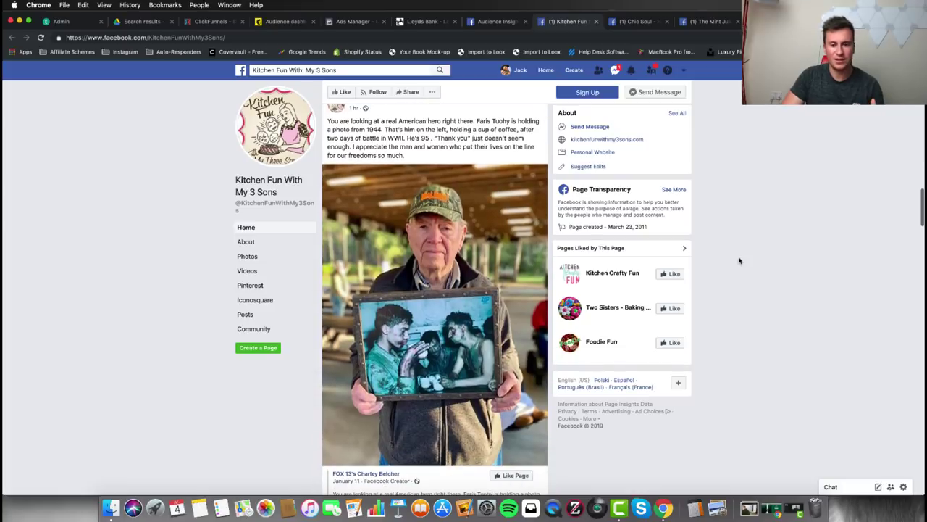
pyautogui.scroll(-5, 738, 260)
pyautogui.scroll(-10, 718, 284)
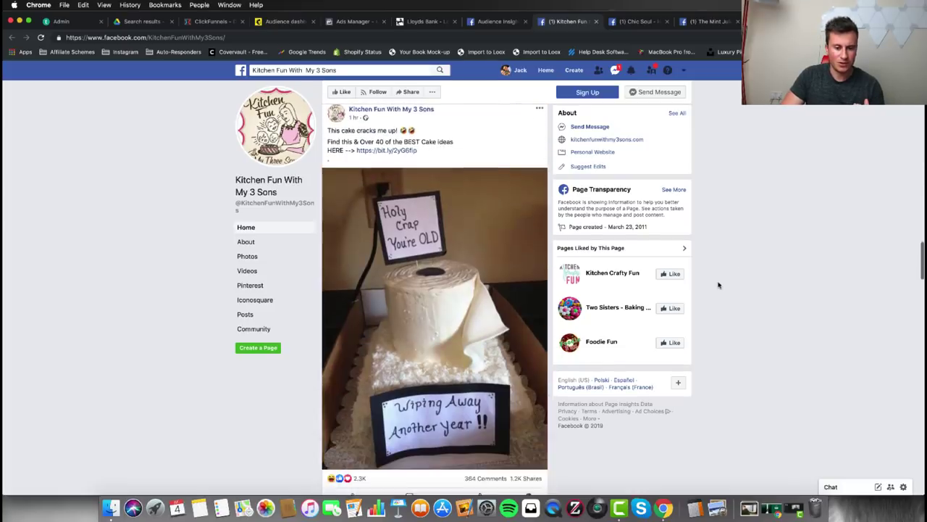
pyautogui.scroll(-5, 696, 234)
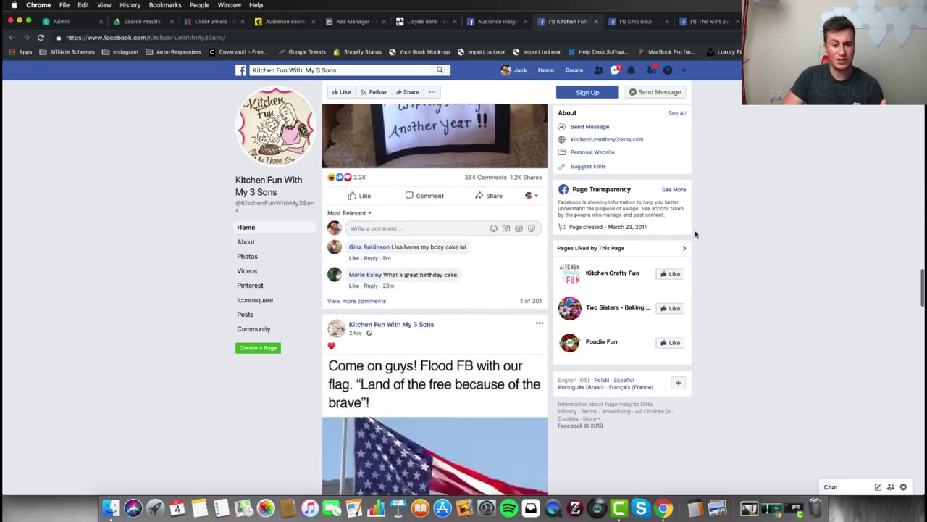
pyautogui.scroll(8, 727, 219)
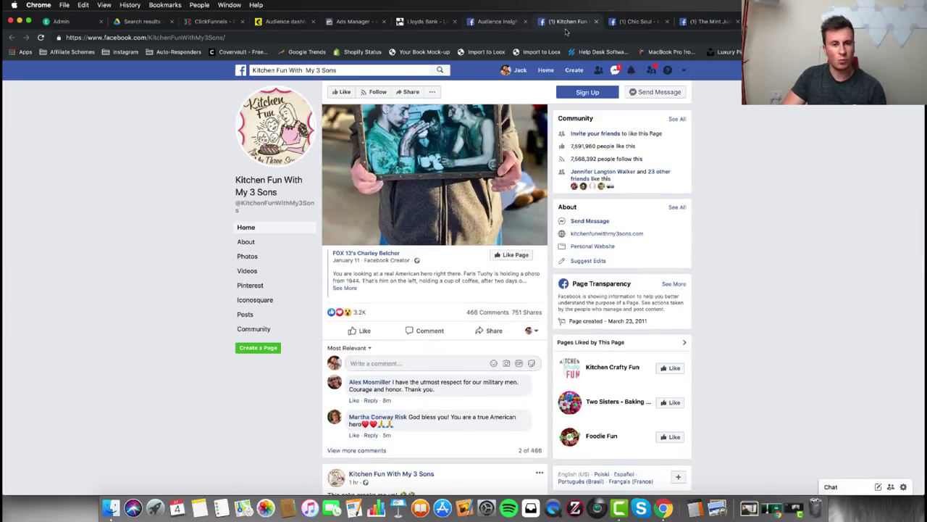
pyautogui.click(597, 22)
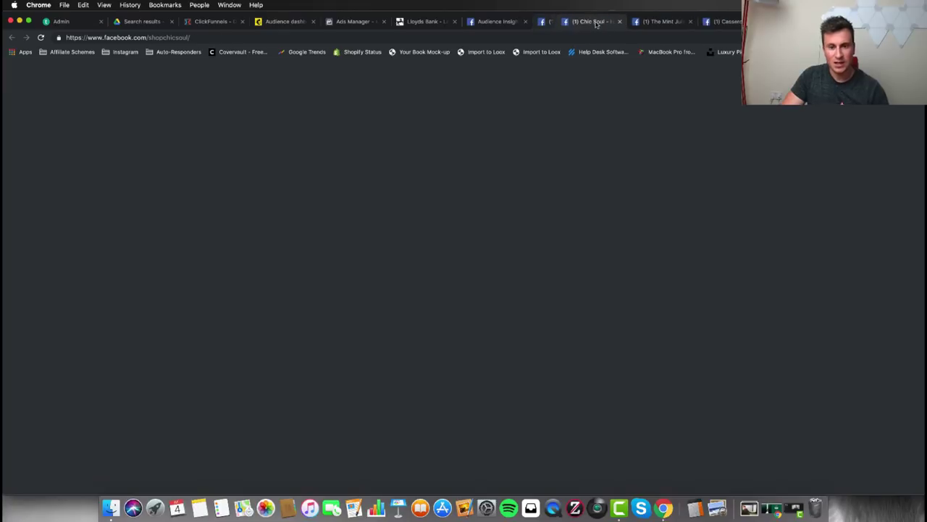
# Check the Chic Soul page's posts and photos for product ideas, and close that page.
pyautogui.scroll(-5, 738, 250)
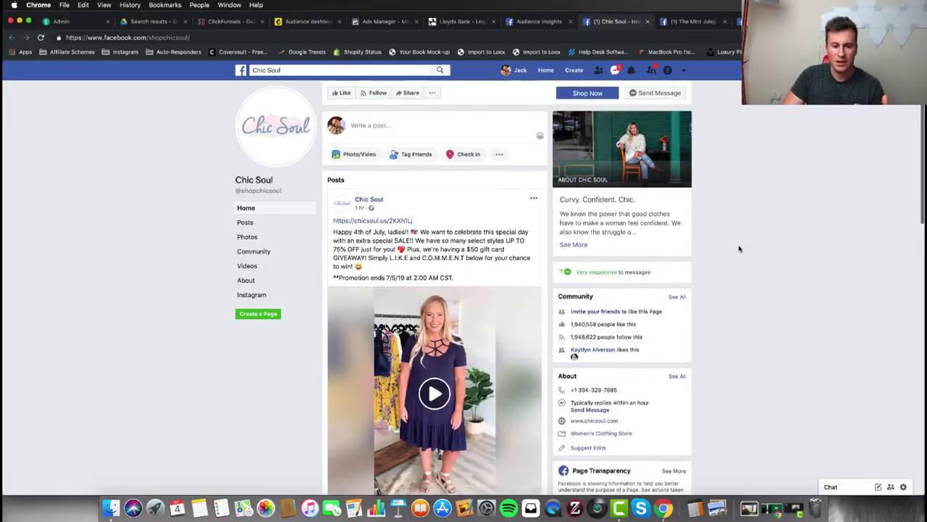
pyautogui.scroll(-10, 739, 279)
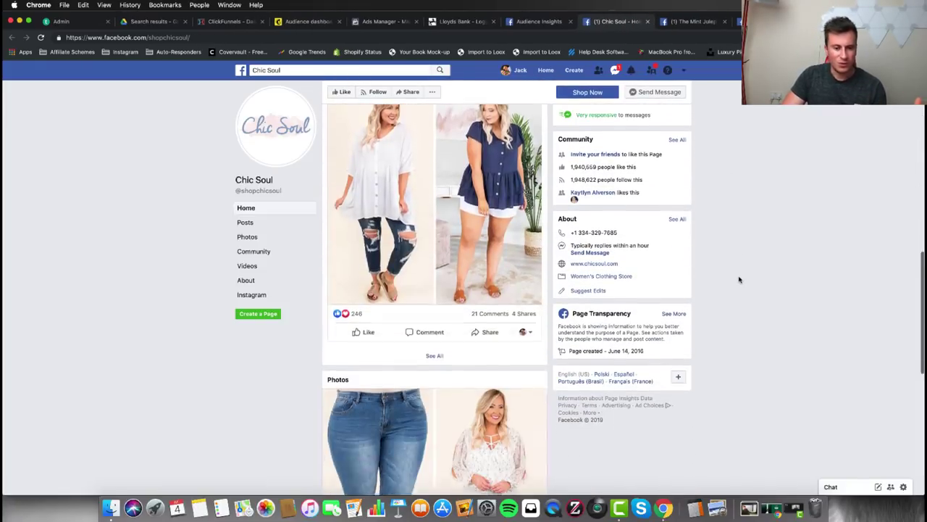
pyautogui.scroll(15, 739, 279)
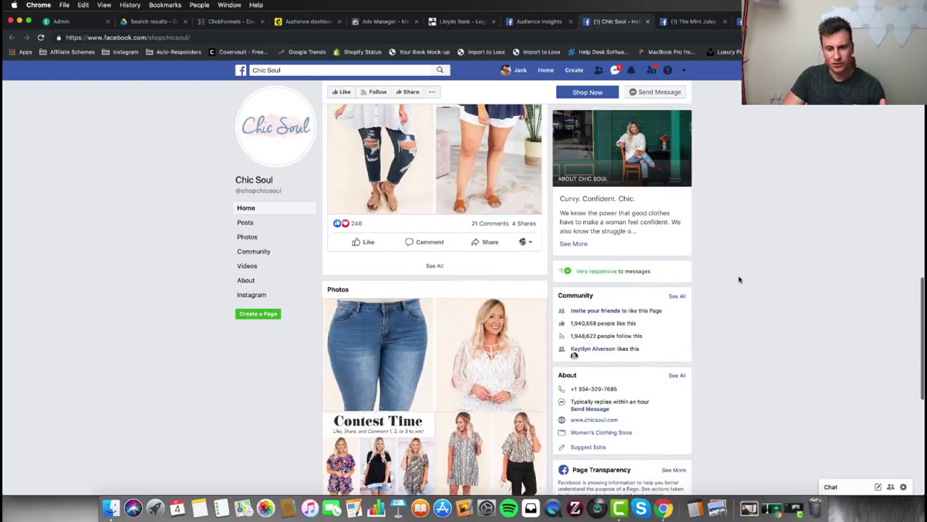
pyautogui.click(648, 21)
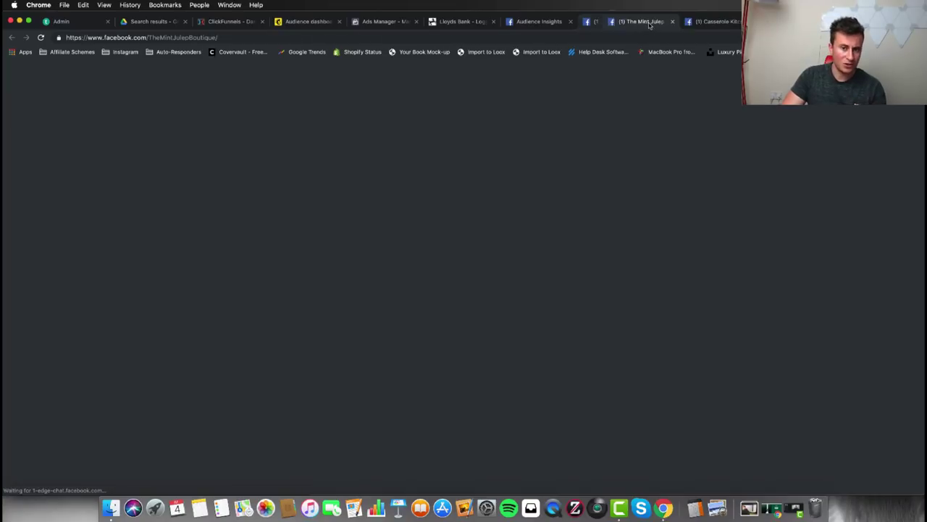
# Check The Mint Julep Boutique page's shop, posts and photos, and close that page.
pyautogui.scroll(-10, 722, 226)
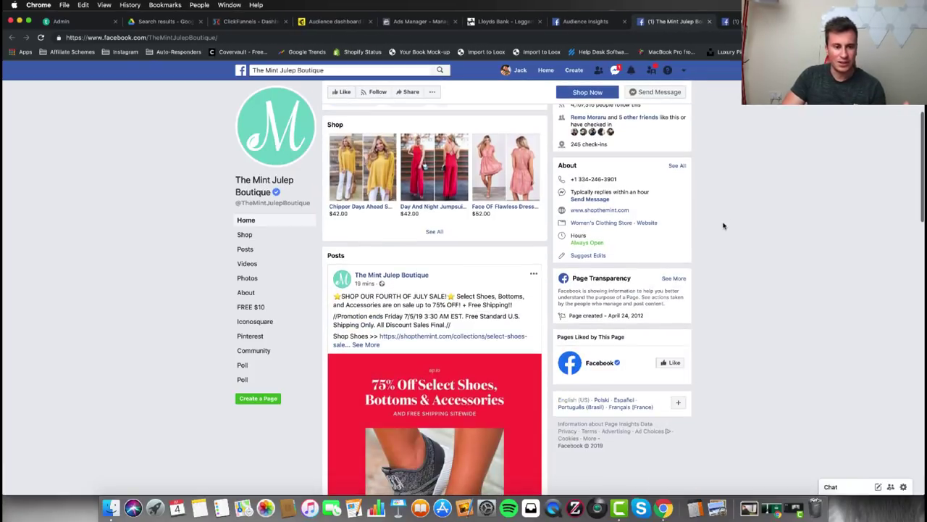
pyautogui.scroll(-10, 723, 226)
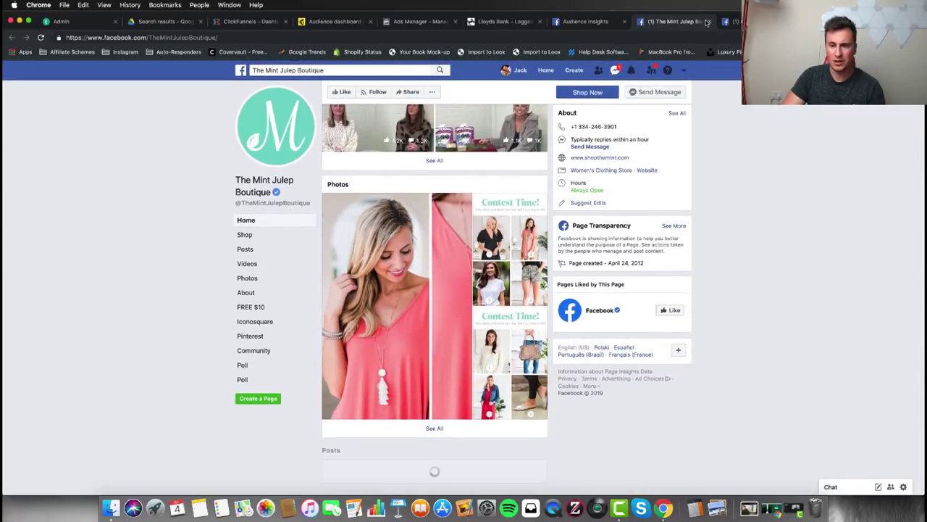
pyautogui.press('super+w')
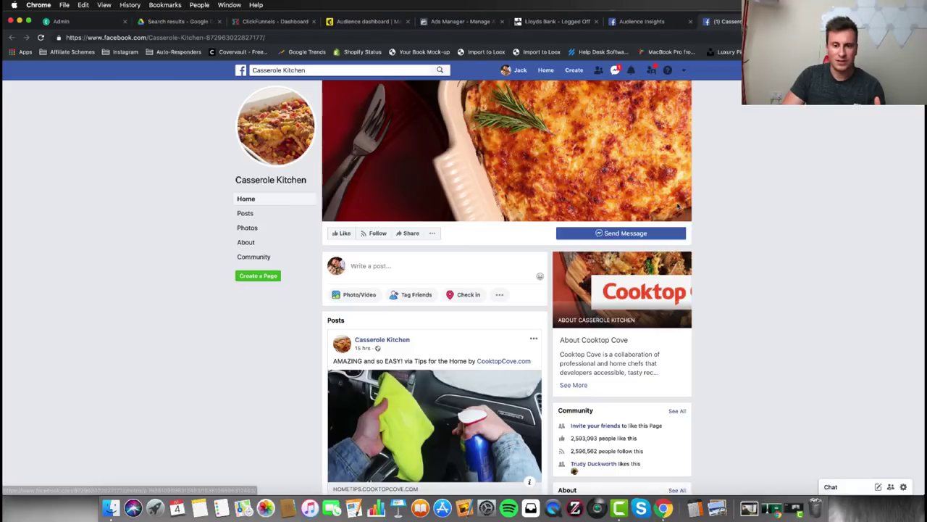
# Look through the Casserole Kitchen page's posts and their engagement, and close that page.
pyautogui.scroll(-5, 741, 213)
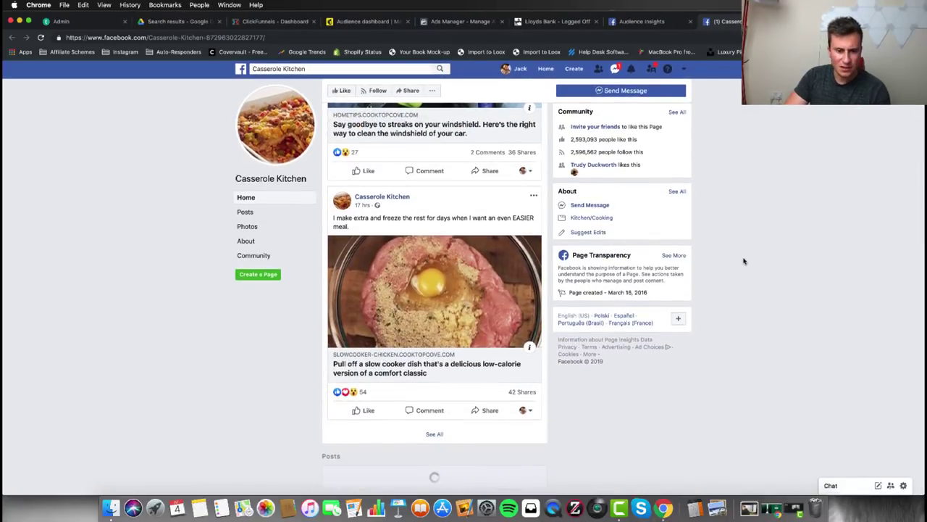
pyautogui.scroll(4, 743, 260)
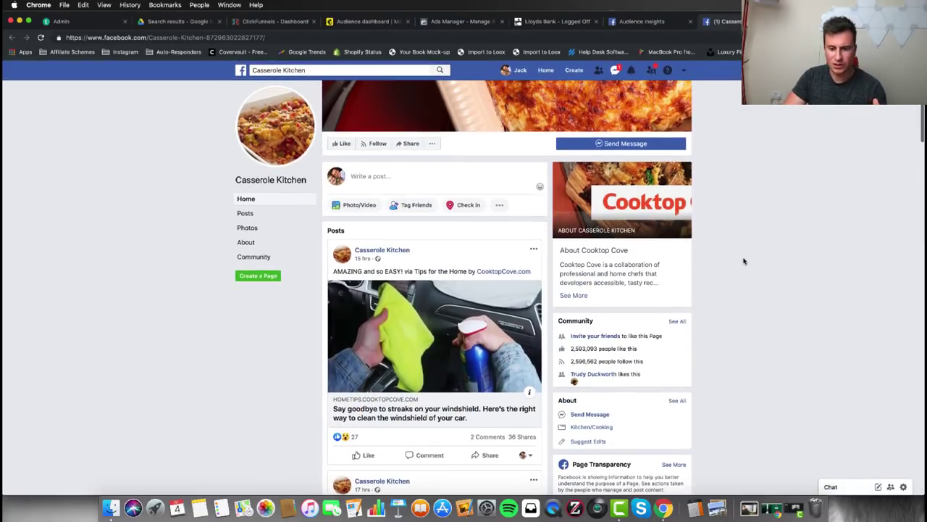
pyautogui.scroll(-3, 743, 261)
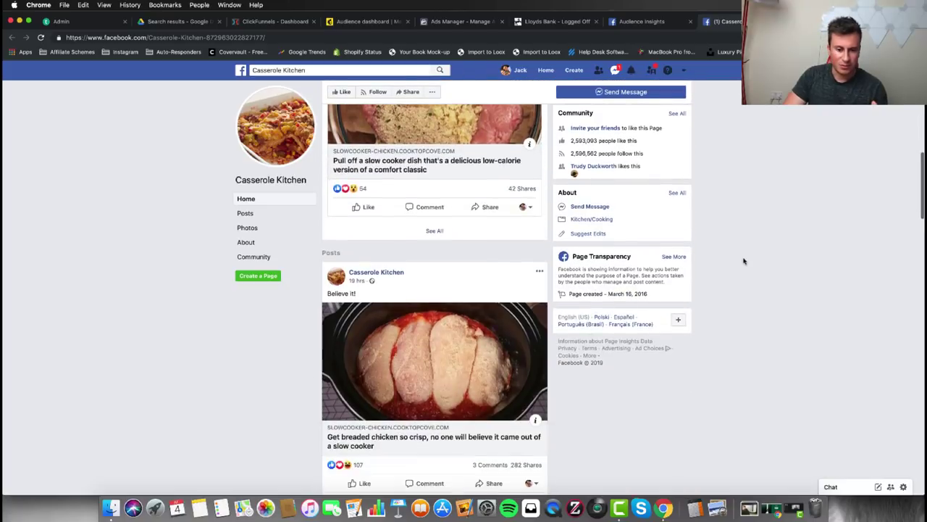
pyautogui.scroll(-15, 743, 261)
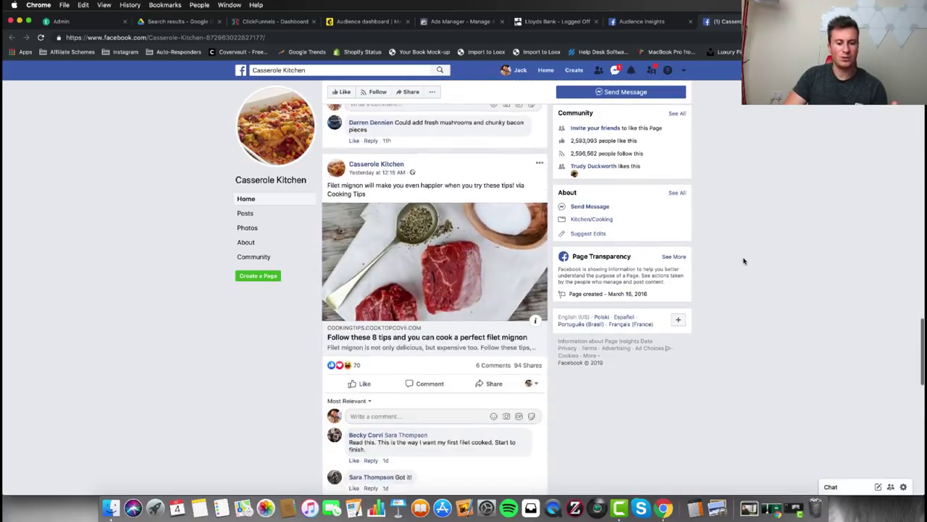
pyautogui.scroll(-2, 743, 261)
pyautogui.press('super+bracketleft')
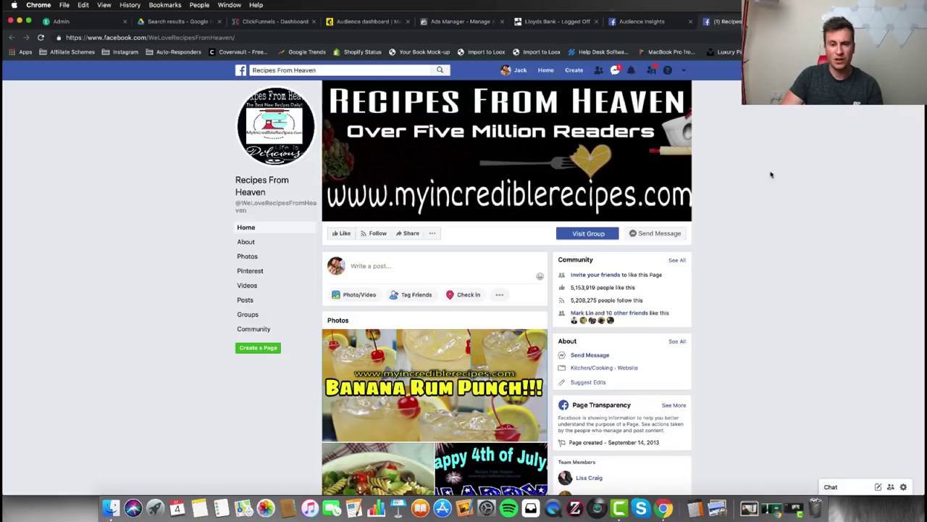
# Skim the Recipes From Heaven page's photos and posts, and return to the Audience Insights page.
pyautogui.scroll(-15, 740, 235)
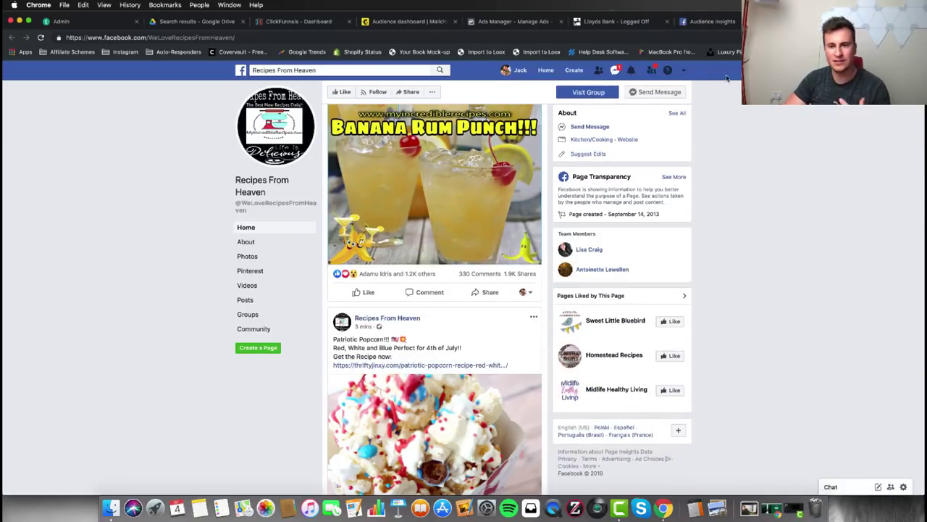
pyautogui.click(723, 23)
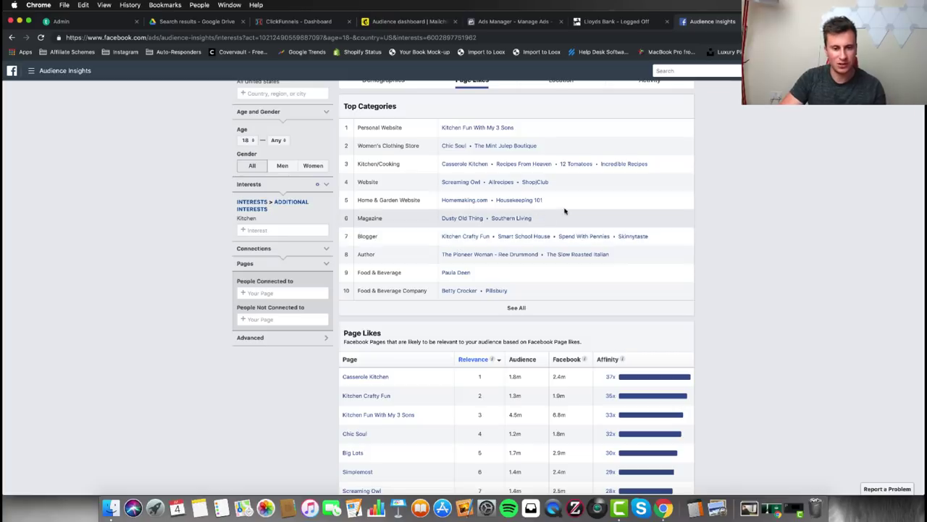
# Review the top ten categories and the Page Likes table for the Kitchen audience.
pyautogui.scroll(-1, 720, 219)
pyautogui.scroll(-3, 719, 219)
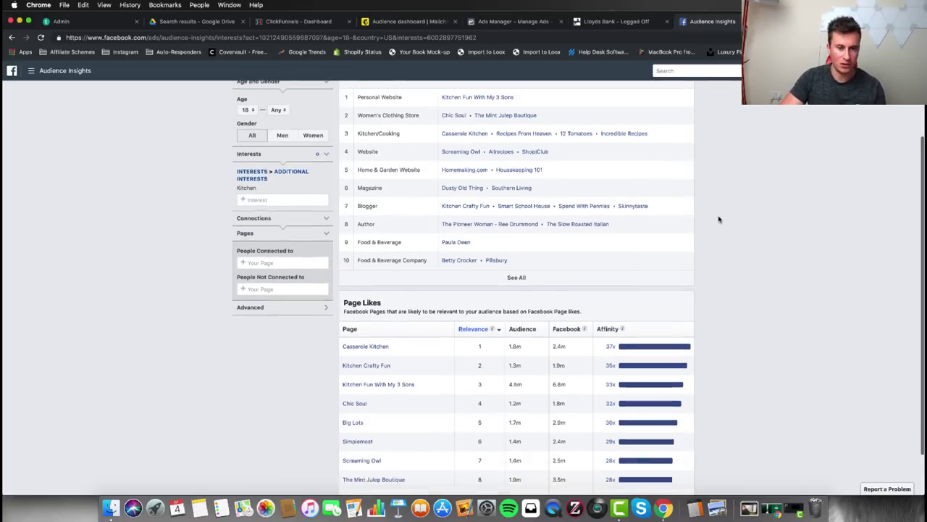
pyautogui.scroll(-1, 720, 220)
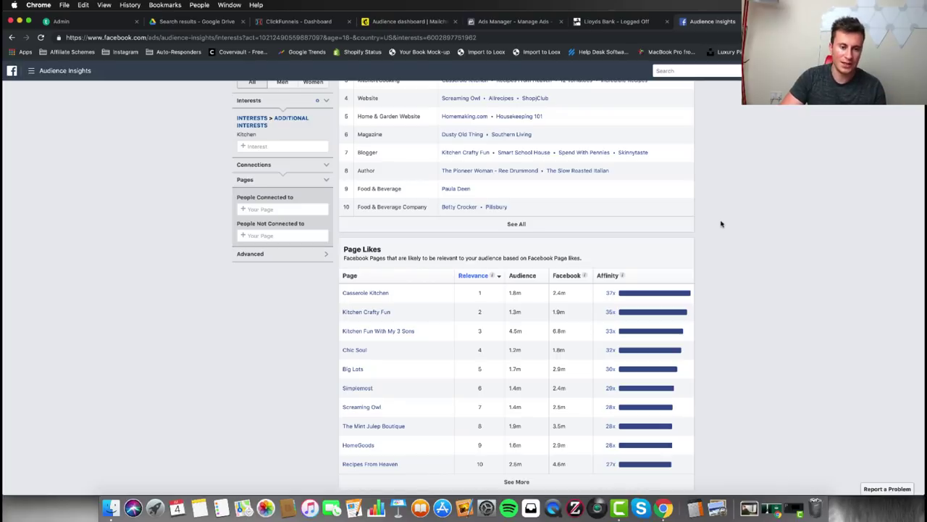
pyautogui.scroll(1, 728, 208)
pyautogui.scroll(3, 534, 181)
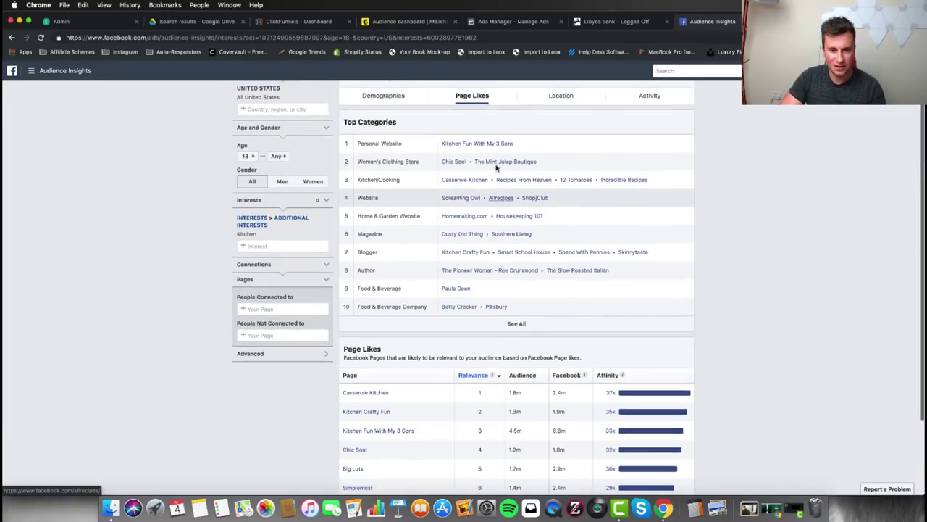
# Expand Top Categories to show all categories and look over the pages listed in them.
pyautogui.click(516, 323)
pyautogui.scroll(-5, 756, 207)
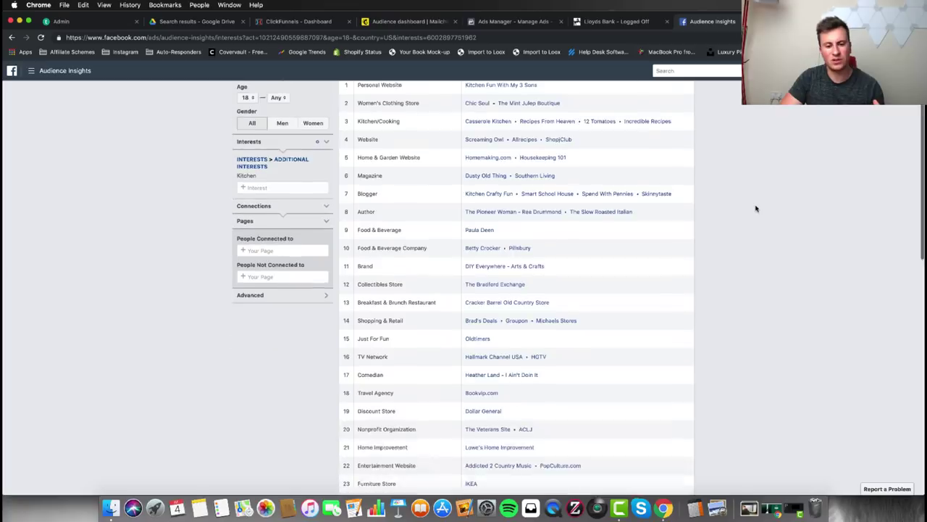
pyautogui.scroll(-2, 497, 282)
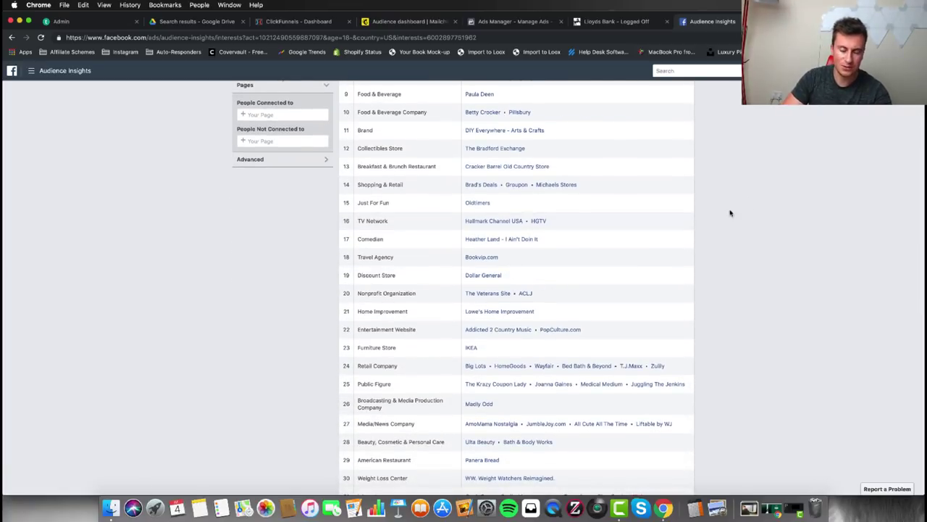
pyautogui.scroll(-2, 730, 212)
pyautogui.scroll(3, 718, 234)
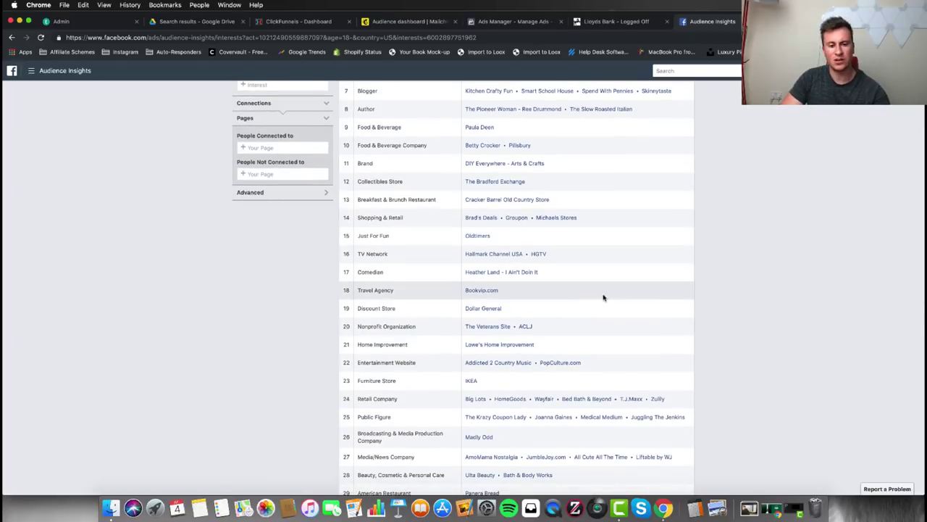
pyautogui.scroll(3, 736, 233)
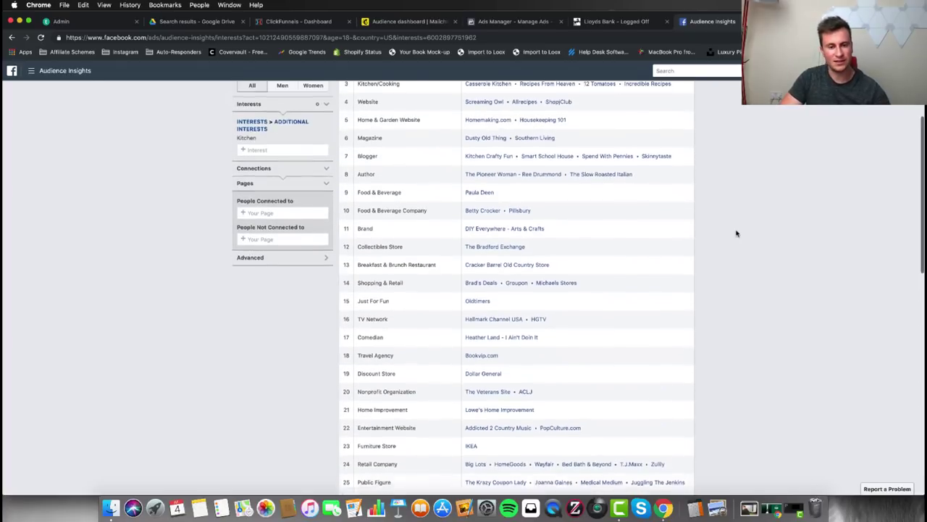
pyautogui.scroll(1, 736, 233)
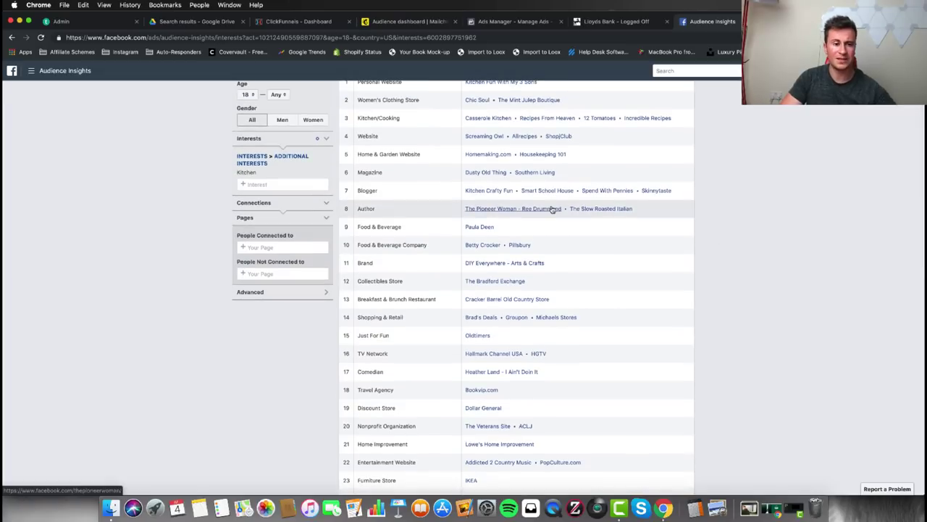
# Read the remaining top categories through to the end of the list and the Page Likes table below.
pyautogui.scroll(-8, 473, 283)
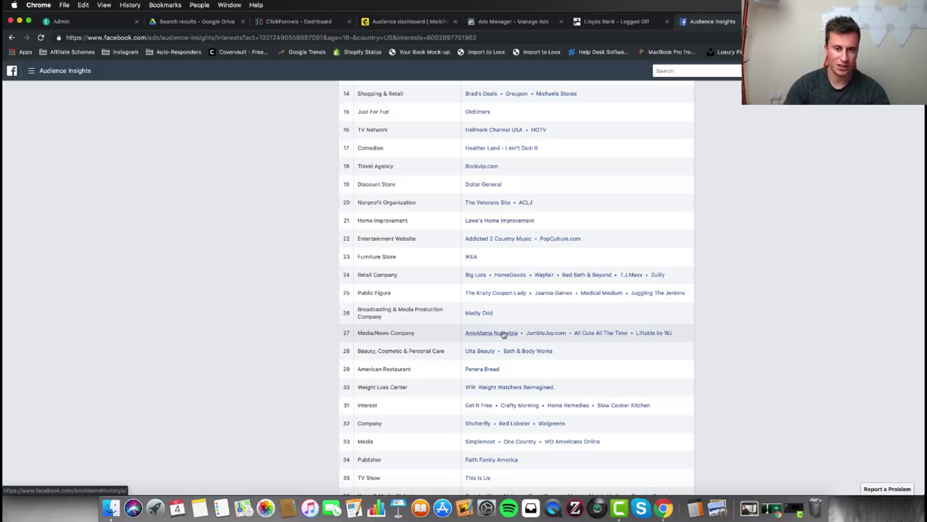
pyautogui.scroll(-10, 726, 265)
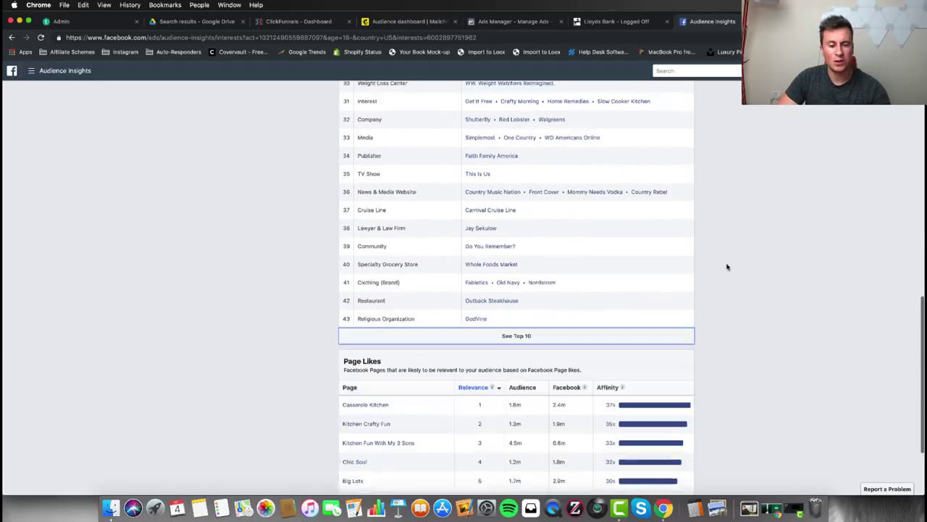
pyautogui.scroll(-2, 728, 267)
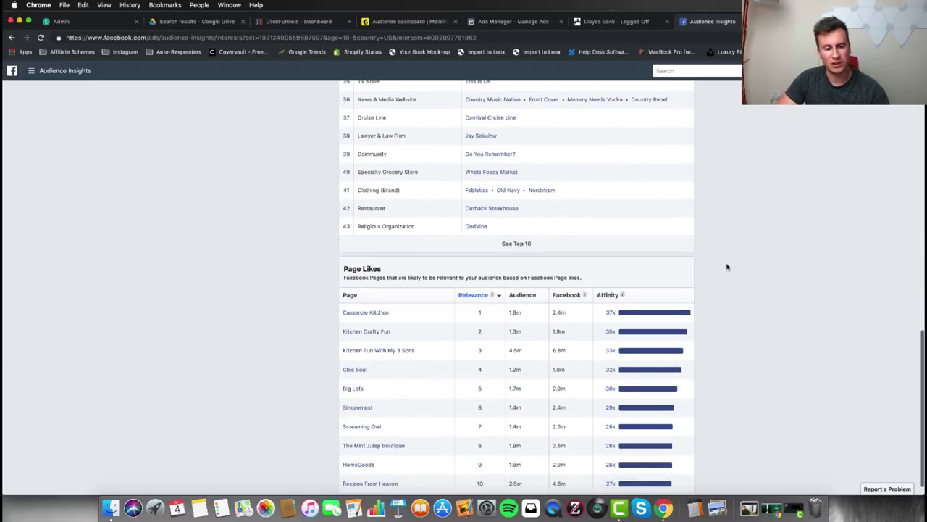
pyautogui.scroll(-1, 726, 266)
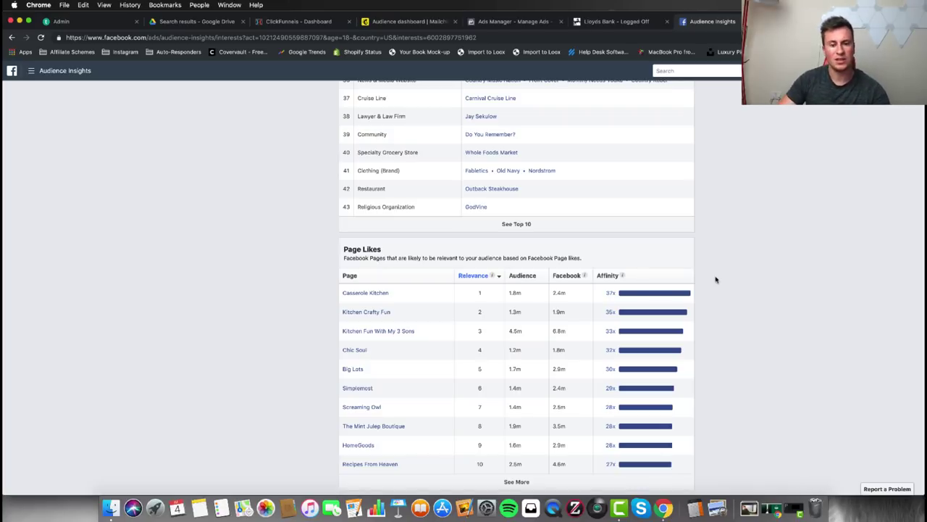
# Compare the full Top Categories list with the relevance, audience and affinity figures in the Page Likes table.
pyautogui.scroll(10, 265, 217)
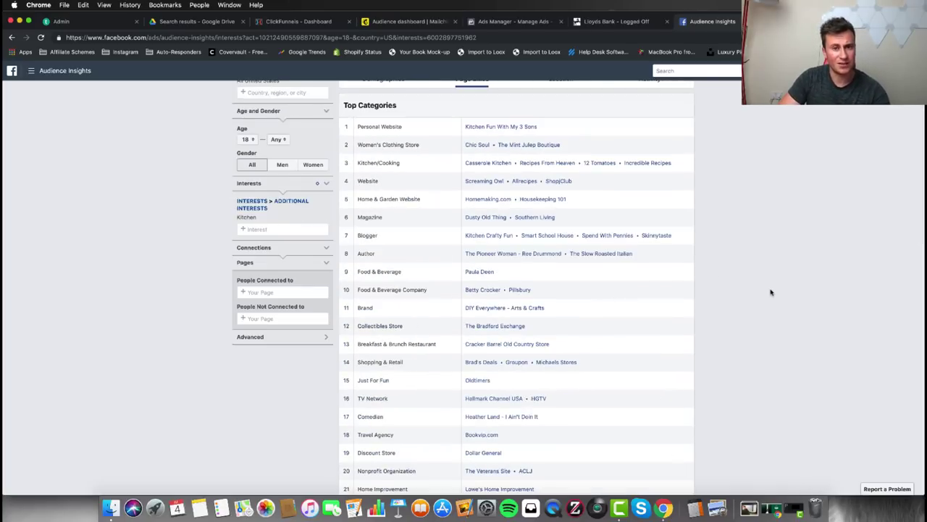
pyautogui.scroll(-4, 770, 292)
pyautogui.scroll(-8, 770, 293)
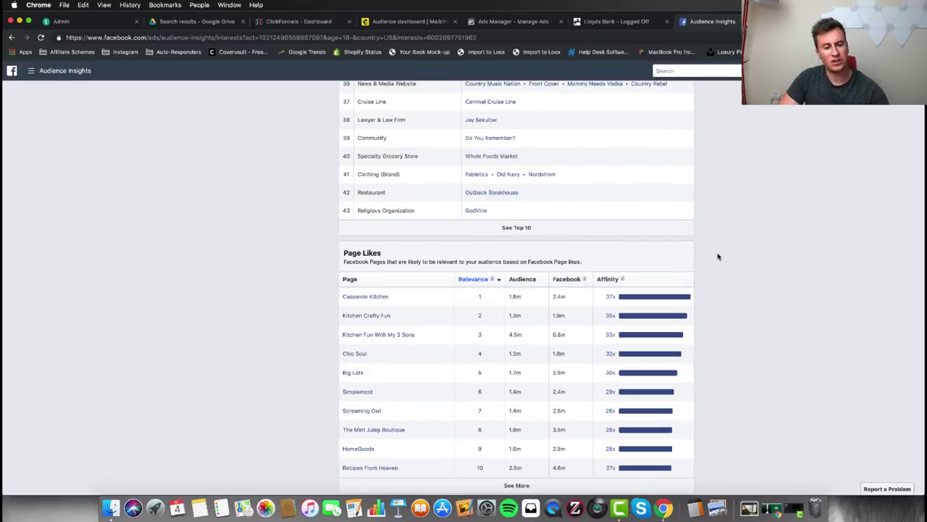
pyautogui.scroll(-1, 719, 203)
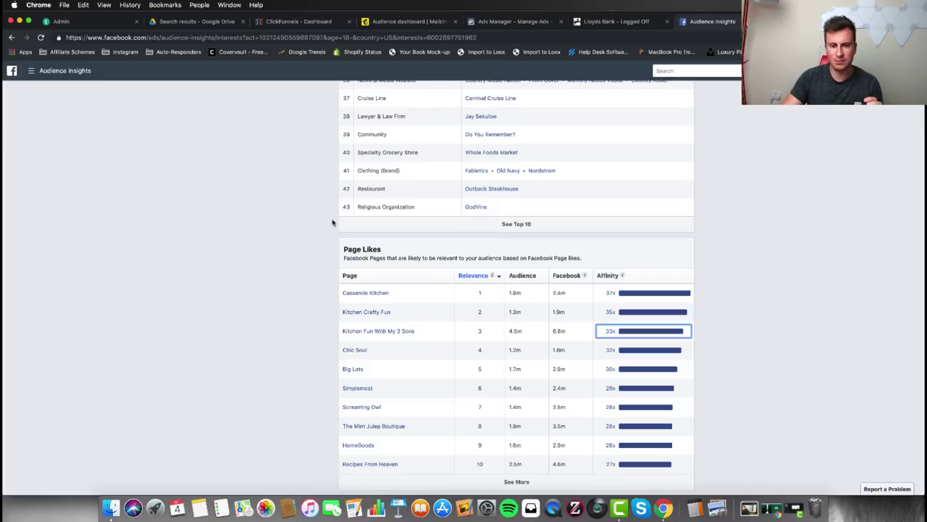
pyautogui.scroll(15, 232, 210)
pyautogui.scroll(-15, 250, 285)
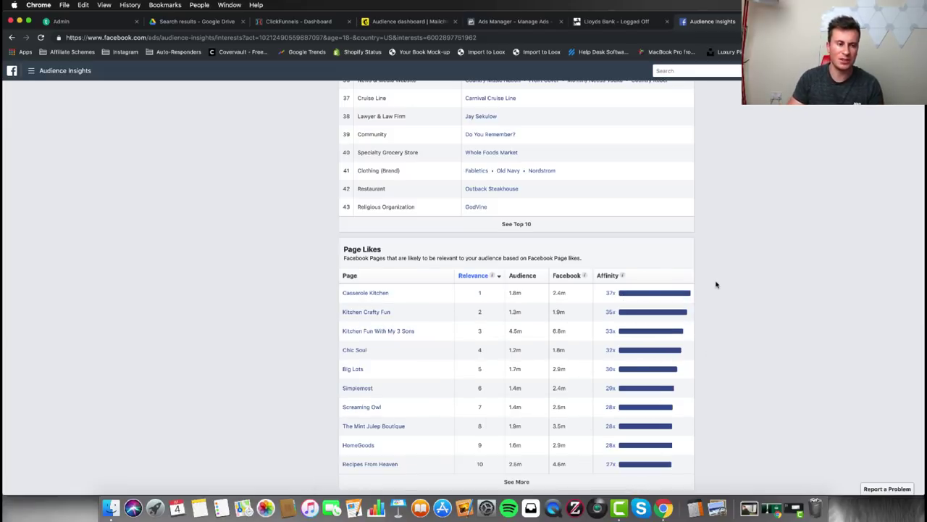
pyautogui.scroll(15, 716, 285)
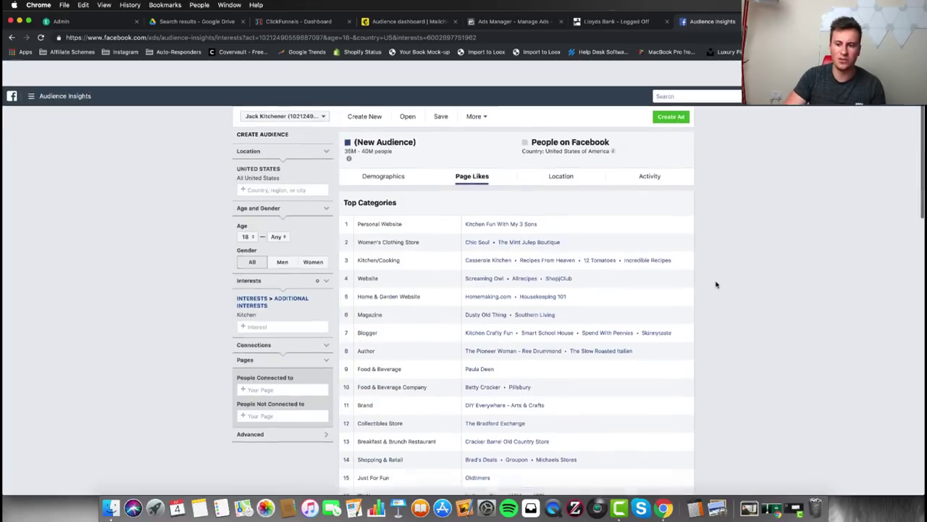
pyautogui.scroll(-15, 749, 288)
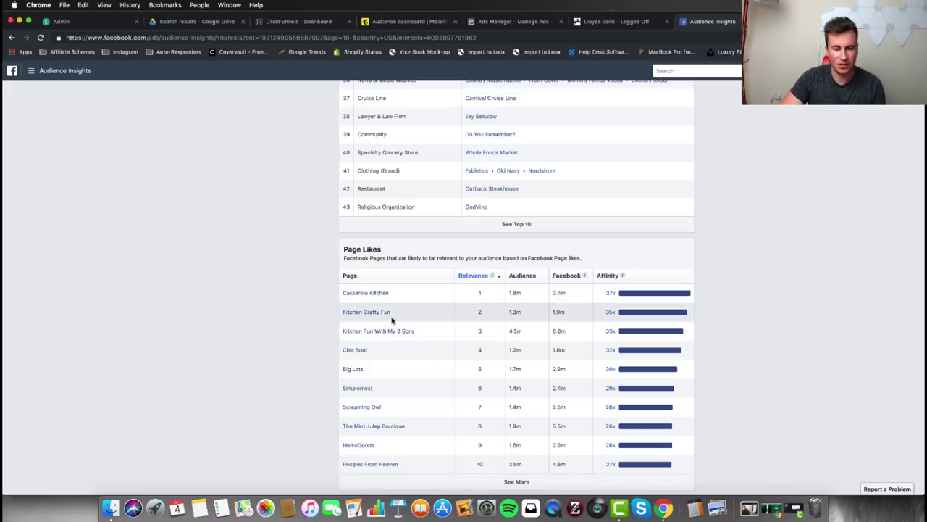
# Open the Kitchen Crafty Fun page from the Page Likes table in a new tab and switch to it.
pyautogui.rightClick(369, 313)
pyautogui.click(391, 317)
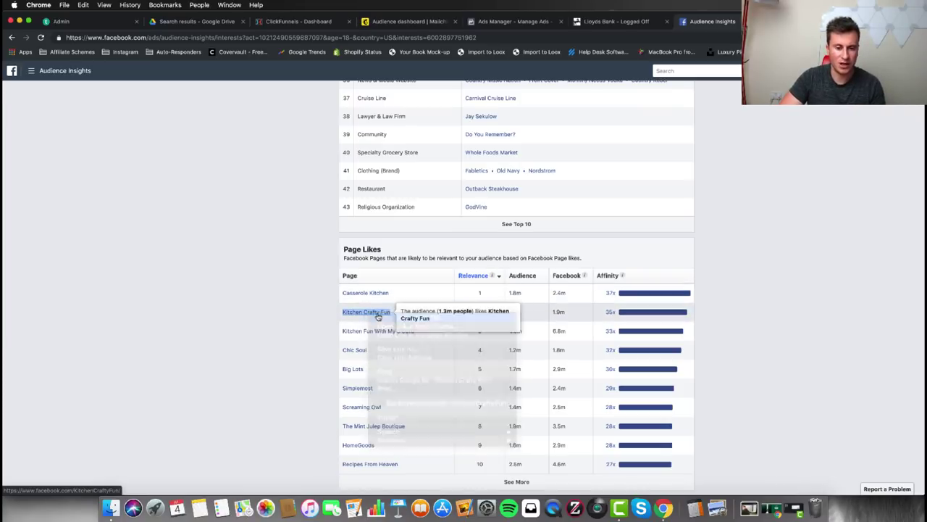
pyautogui.click(792, 195)
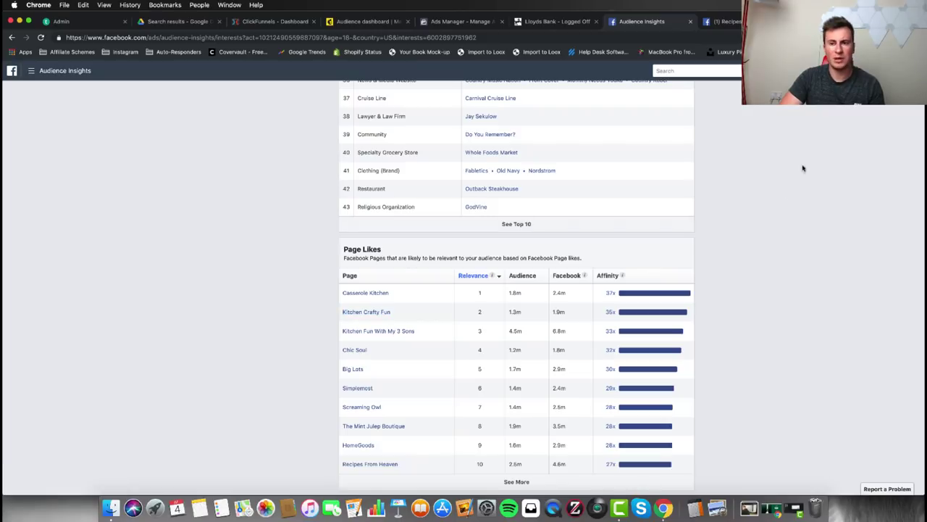
pyautogui.hotkey('ctrl', 'Tab')
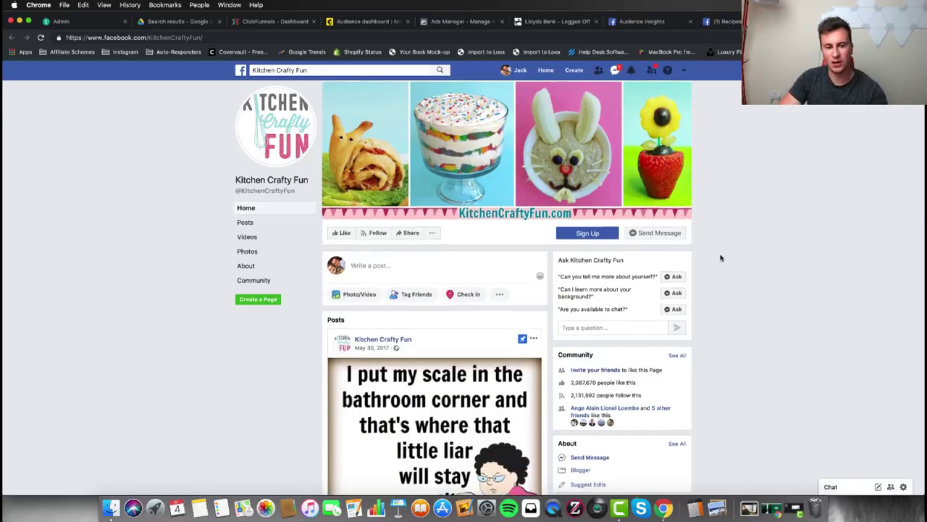
# Examine the community section, the pinned video post's engagement and the latest post on the Kitchen Crafty Fun page.
pyautogui.scroll(-2, 721, 257)
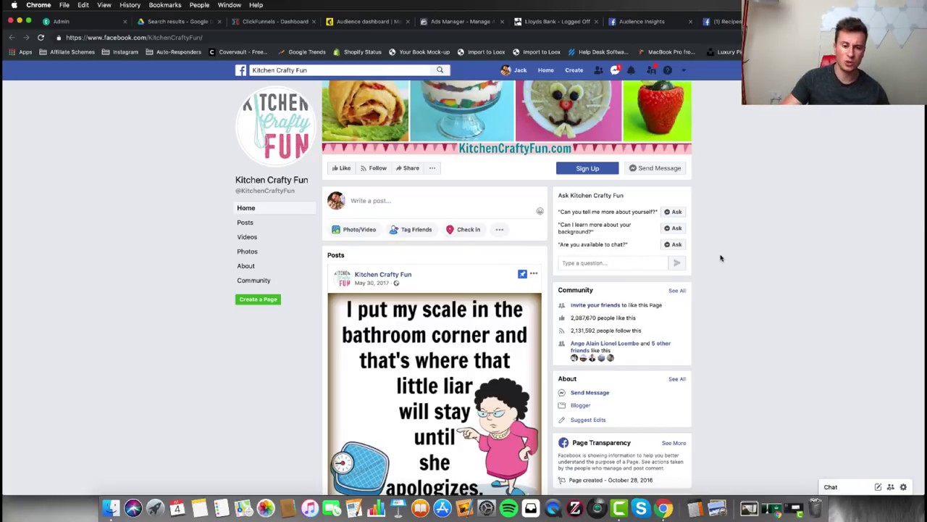
pyautogui.scroll(-5, 720, 257)
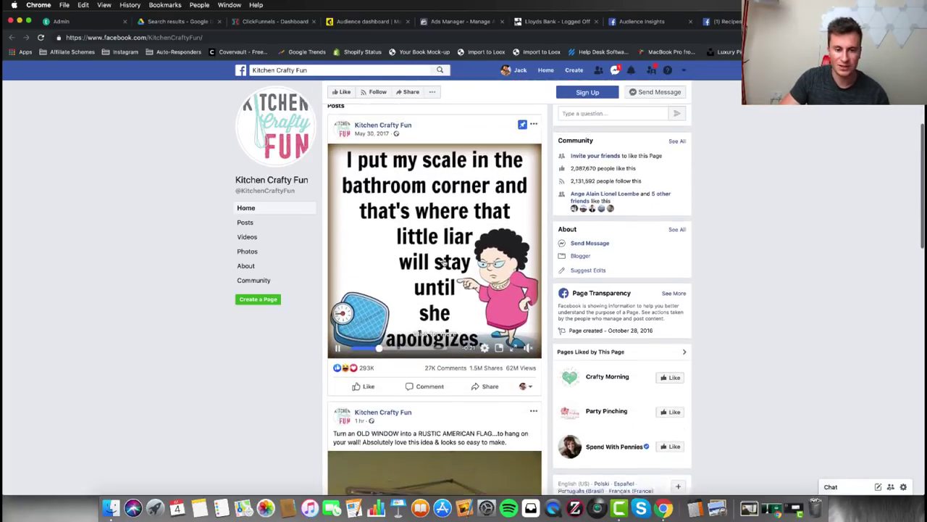
pyautogui.scroll(1, 443, 262)
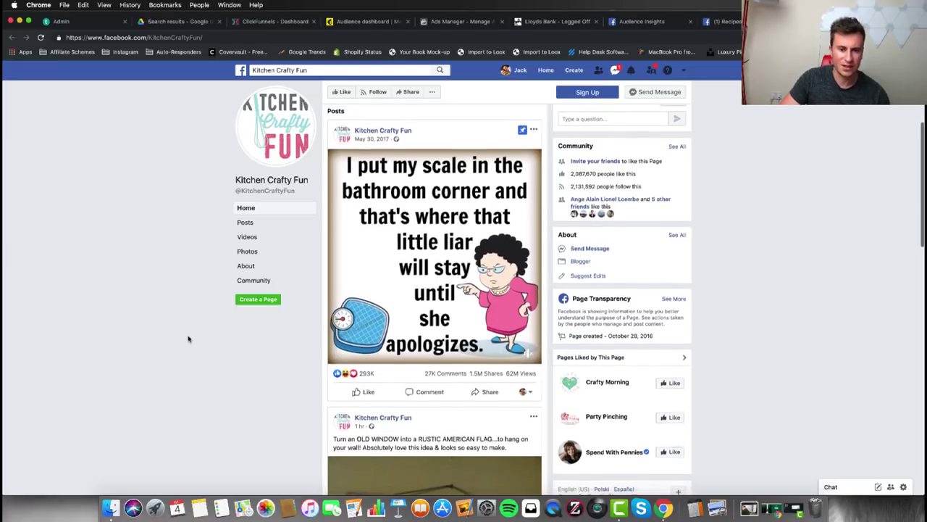
pyautogui.scroll(-5, 189, 339)
pyautogui.scroll(-4, 188, 339)
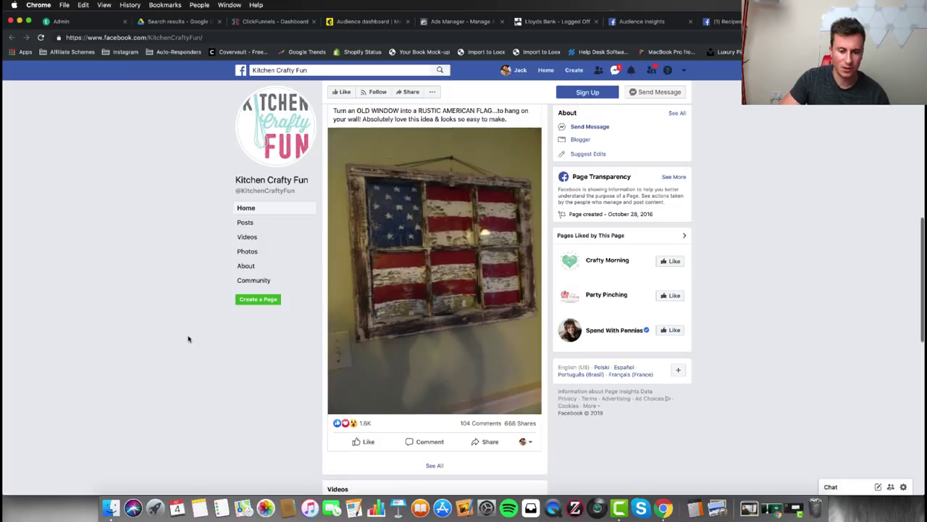
pyautogui.scroll(1, 199, 384)
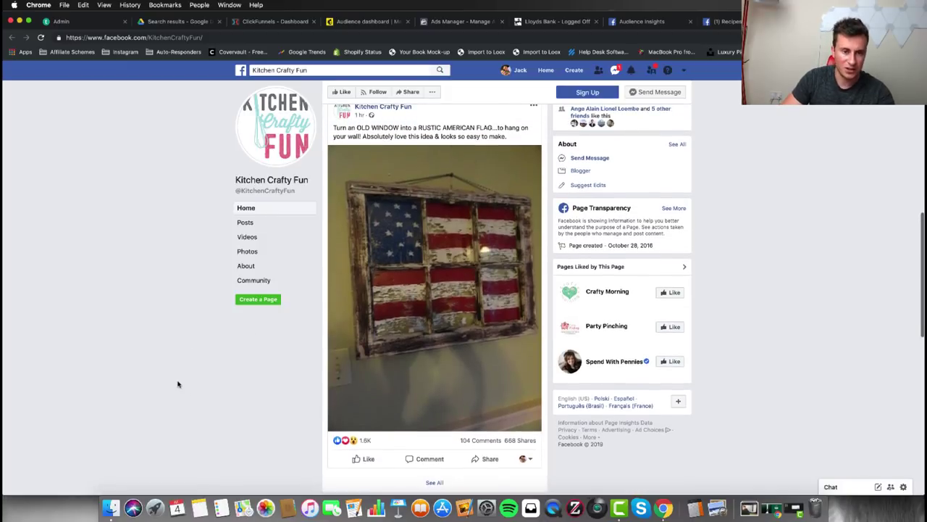
# Look through the photos and older posts in the Kitchen Crafty Fun feed, checking their topics and engagement.
pyautogui.scroll(-10, 177, 384)
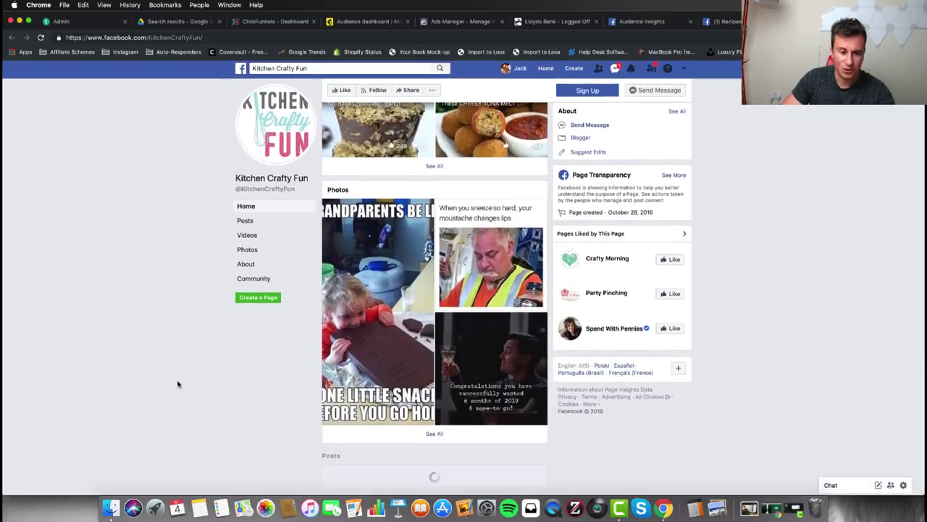
pyautogui.scroll(-8, 160, 434)
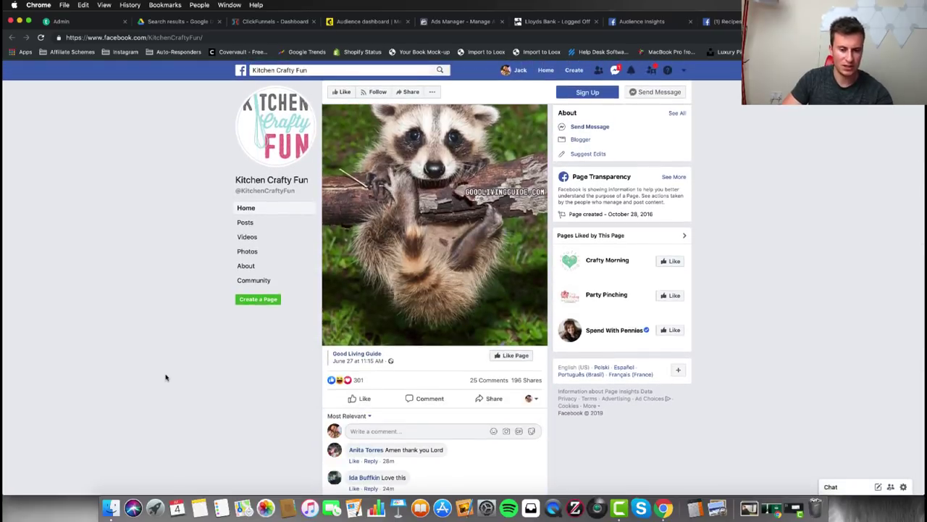
pyautogui.scroll(-8, 165, 377)
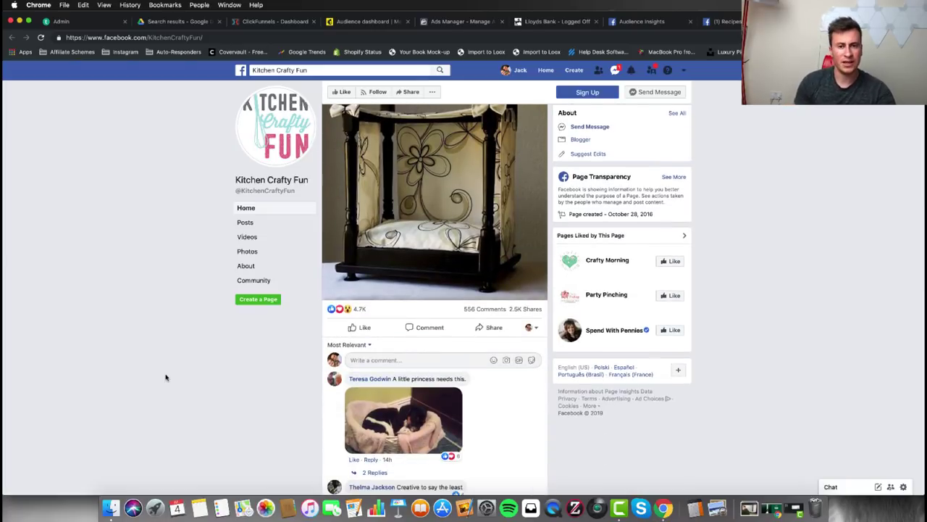
pyautogui.scroll(-5, 166, 377)
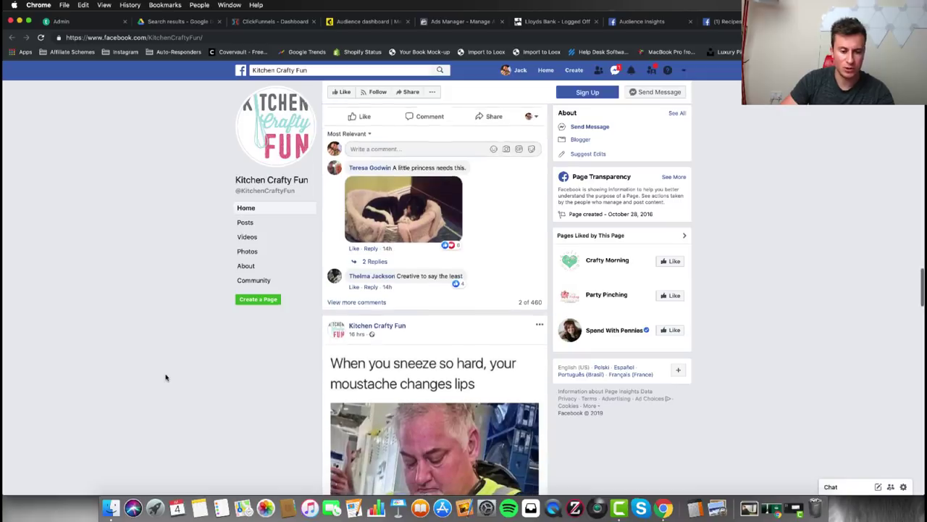
pyautogui.scroll(-3, 165, 377)
pyautogui.scroll(-8, 165, 377)
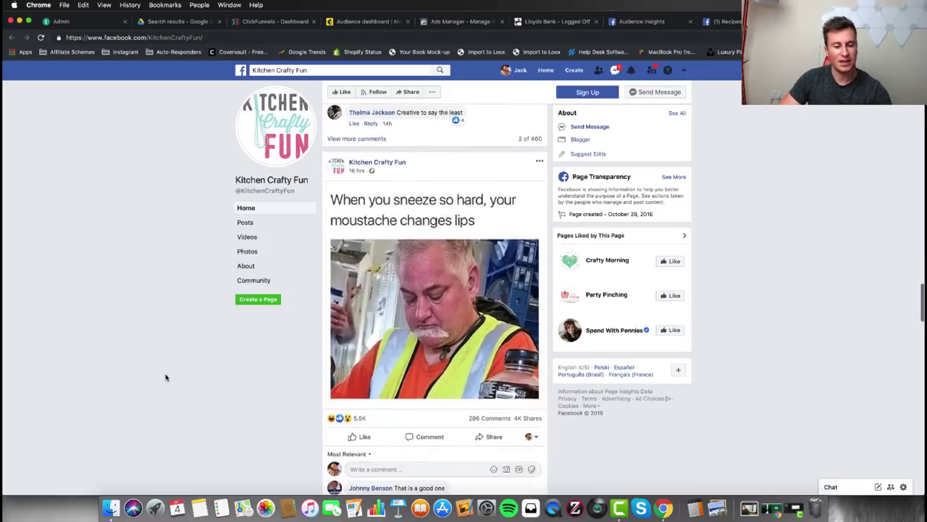
pyautogui.scroll(-10, 165, 376)
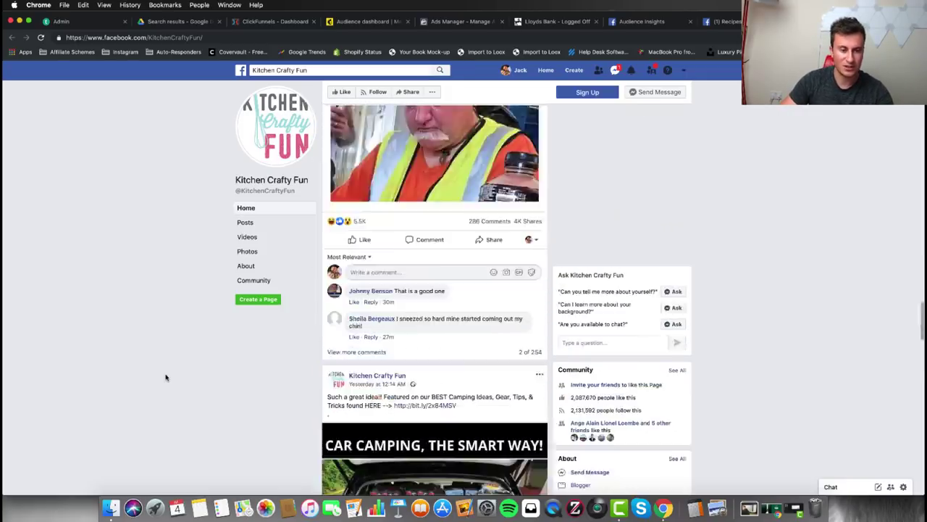
# Return to Audience Insights, remove the Kitchen interest and search the interests for "kitchen crafty".
pyautogui.click(655, 23)
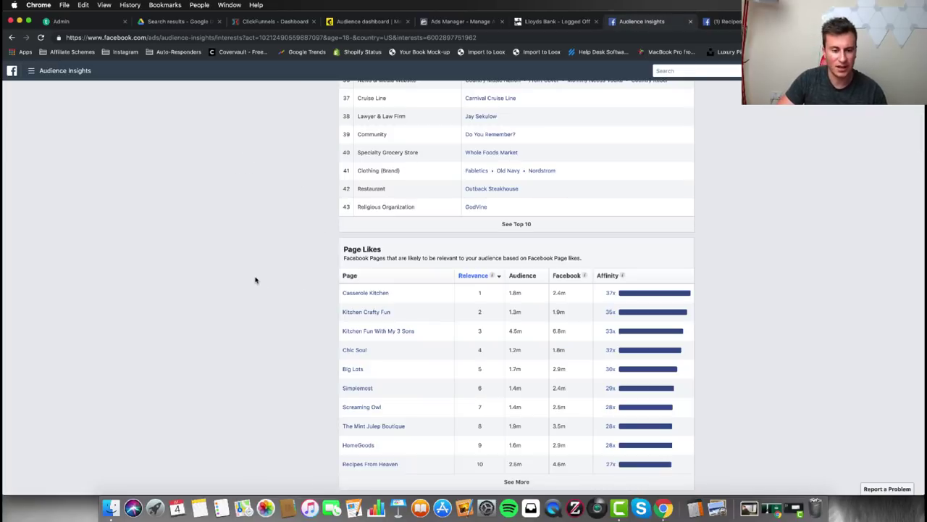
pyautogui.scroll(10, 255, 280)
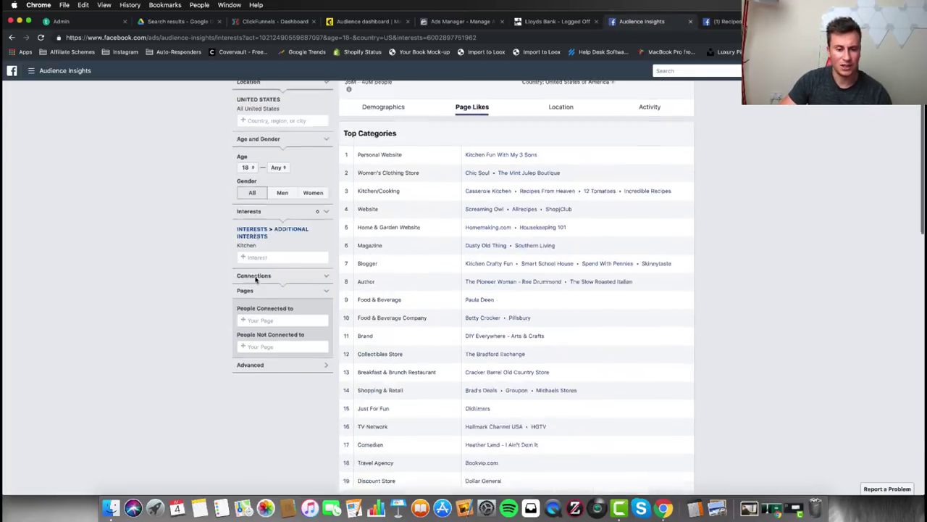
pyautogui.click(327, 290)
pyautogui.click(282, 276)
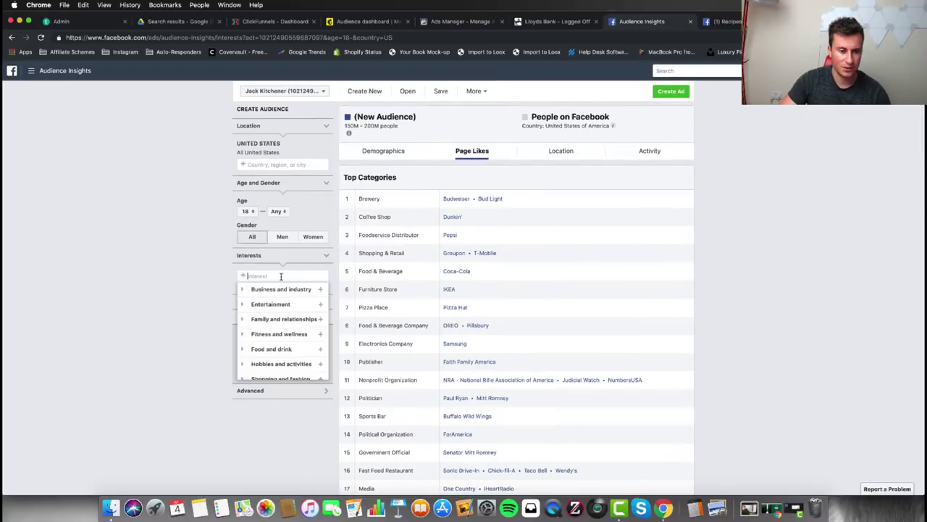
pyautogui.write('kitchen cr')
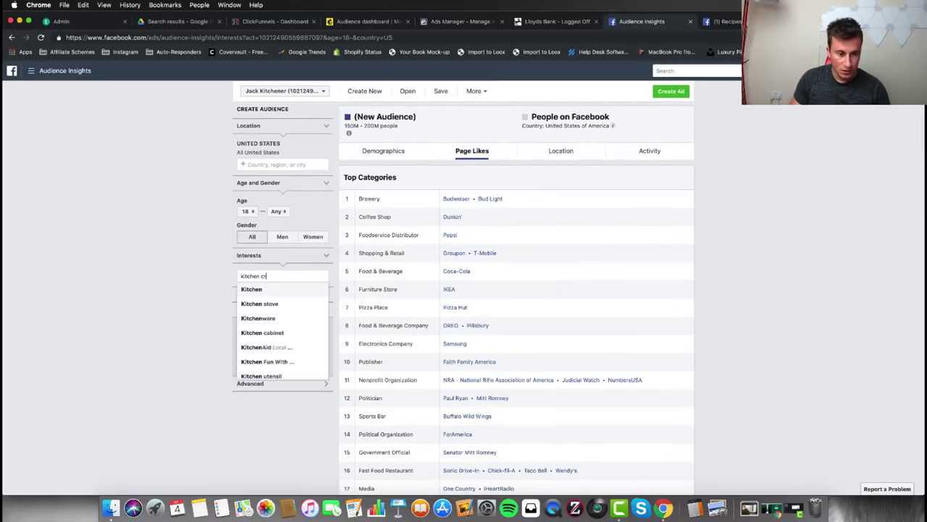
pyautogui.write('a')
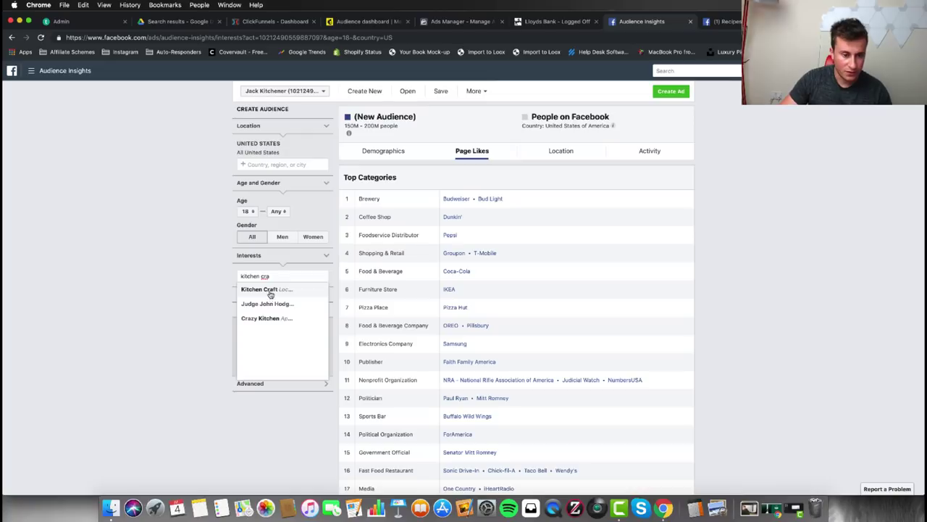
pyautogui.write('f')
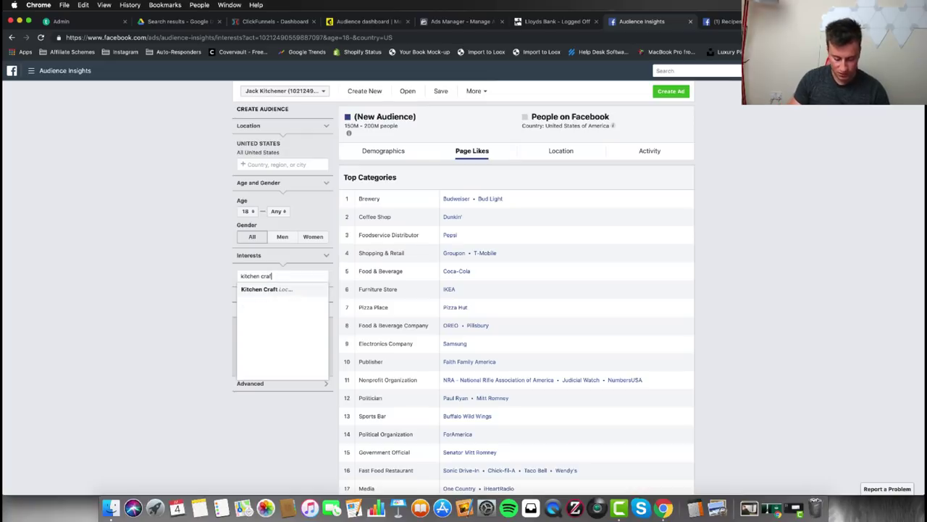
pyautogui.write('ty')
# Replace the search text with "kitchen" and add Kitchen back as the audience interest.
pyautogui.press('super+a')
pyautogui.write('kit')
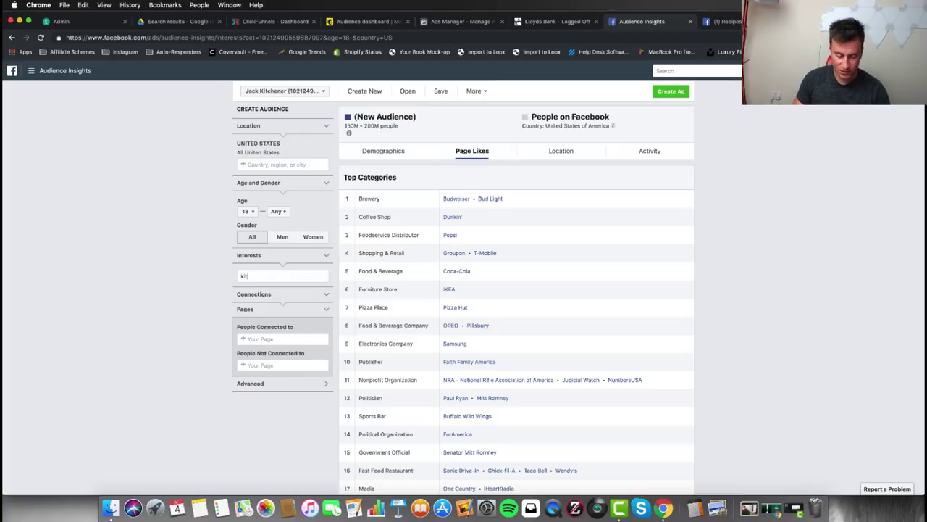
pyautogui.write('chen')
pyautogui.press('Return')
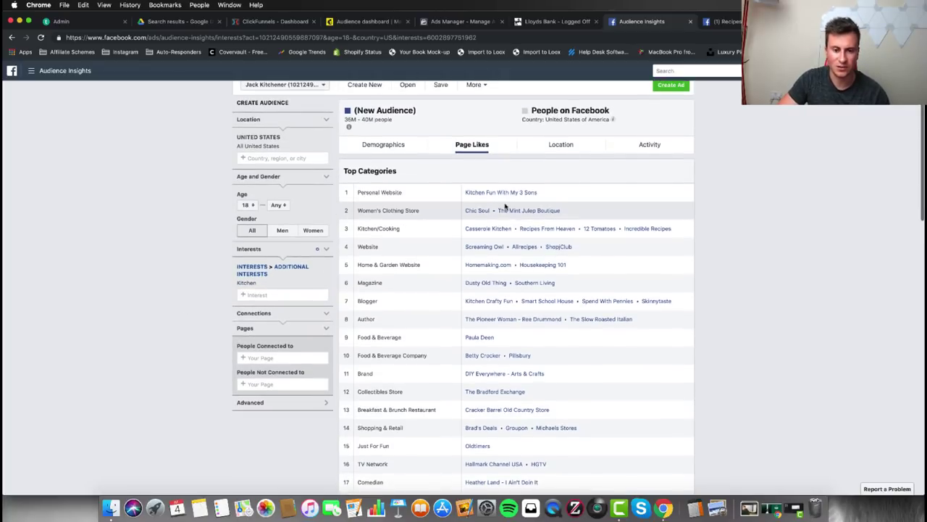
# Add Kitchen Fun With My 3 Sons as an interest and remove the Kitchen interest from the audience.
pyautogui.click(270, 294)
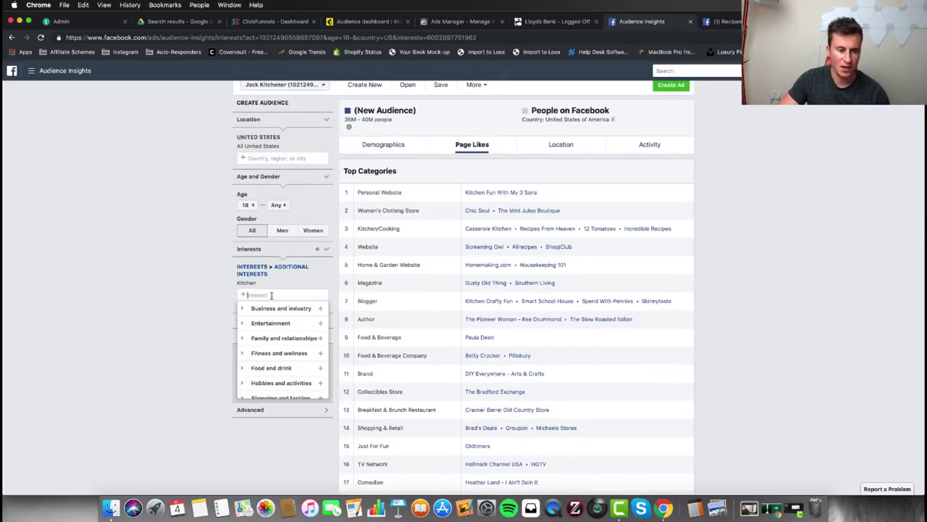
pyautogui.write('kitchen fun')
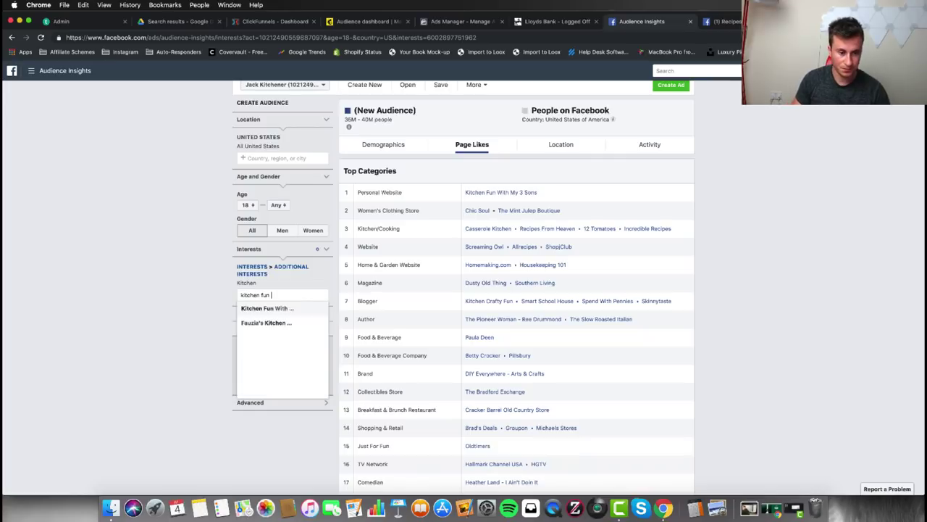
pyautogui.click(267, 308)
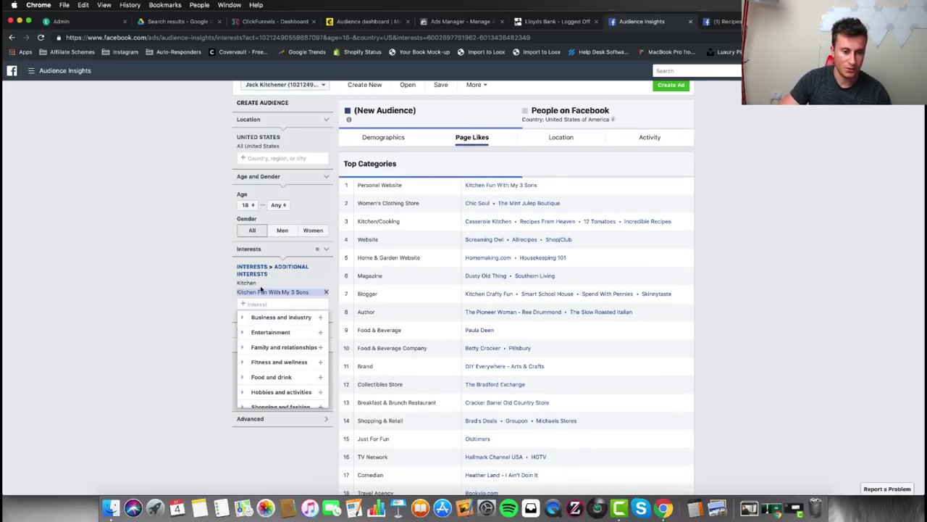
pyautogui.click(327, 284)
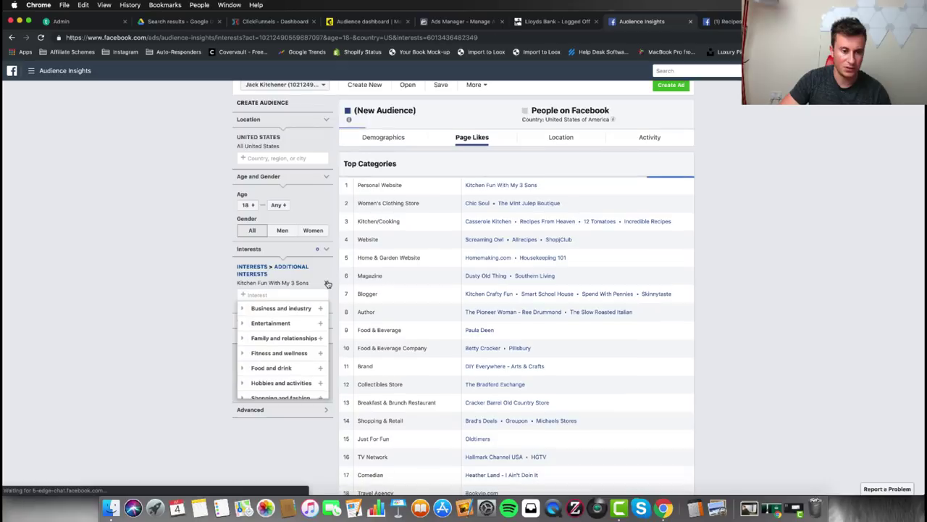
pyautogui.click(186, 290)
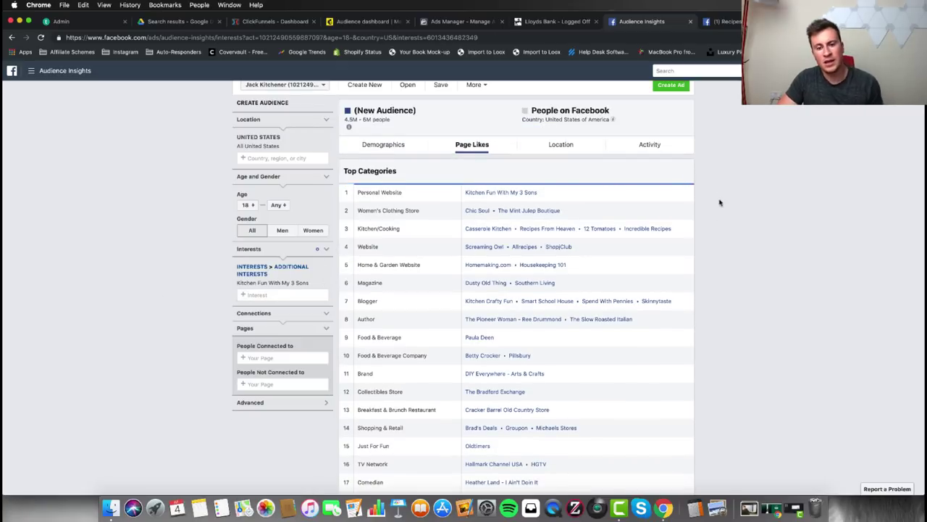
# Collapse the Top Categories to the top 10 and review them with the Page Likes table for the Kitchen Fun With My 3 Sons audience.
pyautogui.scroll(-1, 715, 232)
pyautogui.scroll(-10, 715, 232)
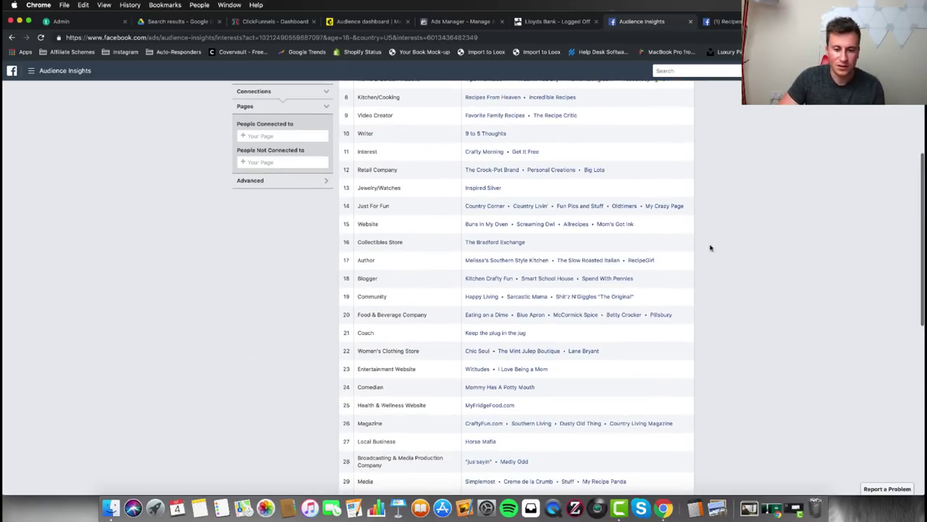
pyautogui.click(517, 325)
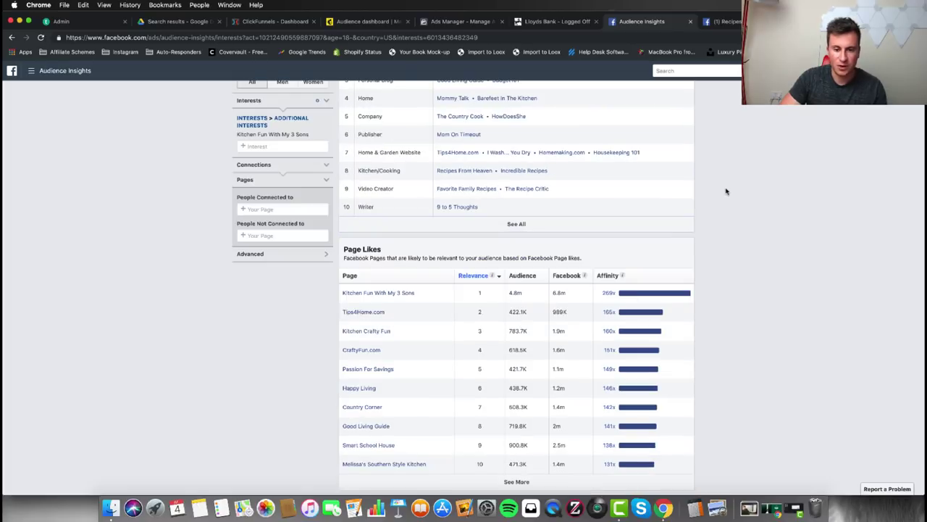
pyautogui.scroll(2, 726, 191)
pyautogui.scroll(1, 726, 191)
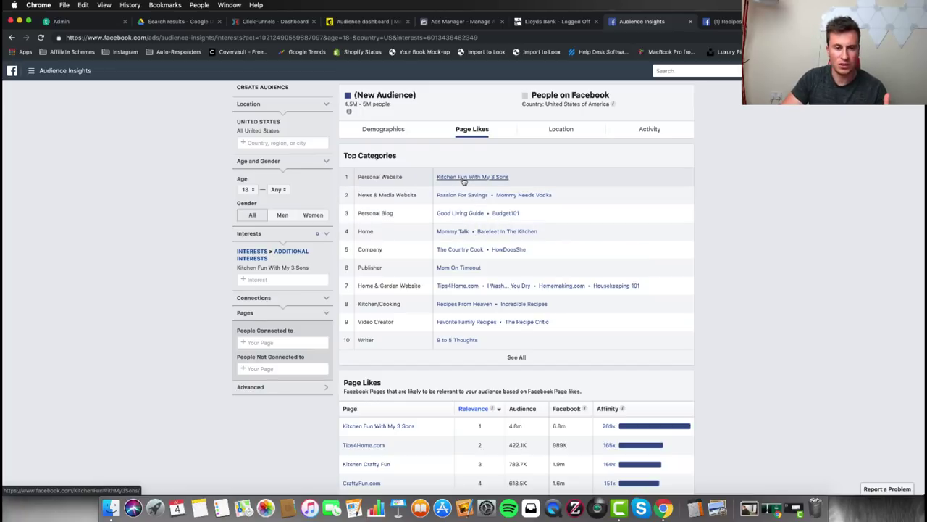
pyautogui.scroll(-3, 464, 182)
pyautogui.moveTo(674, 293)
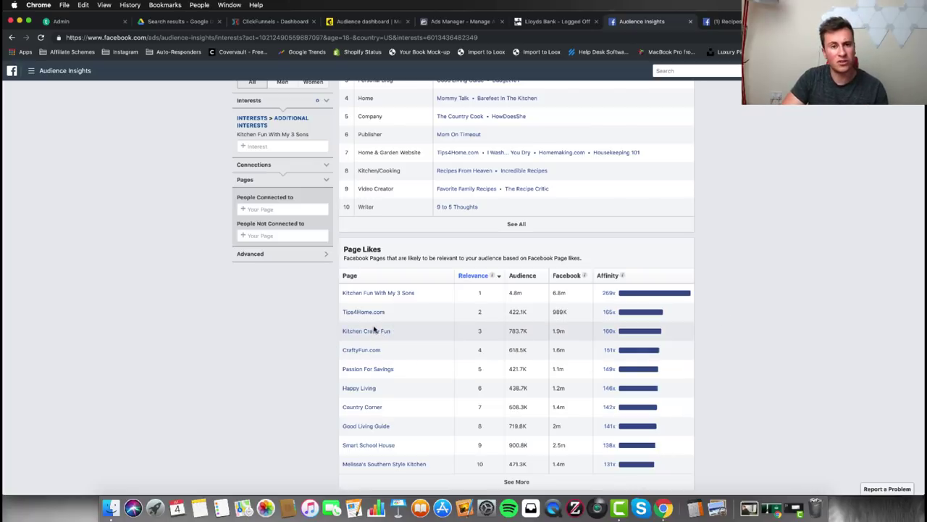
pyautogui.moveTo(373, 331)
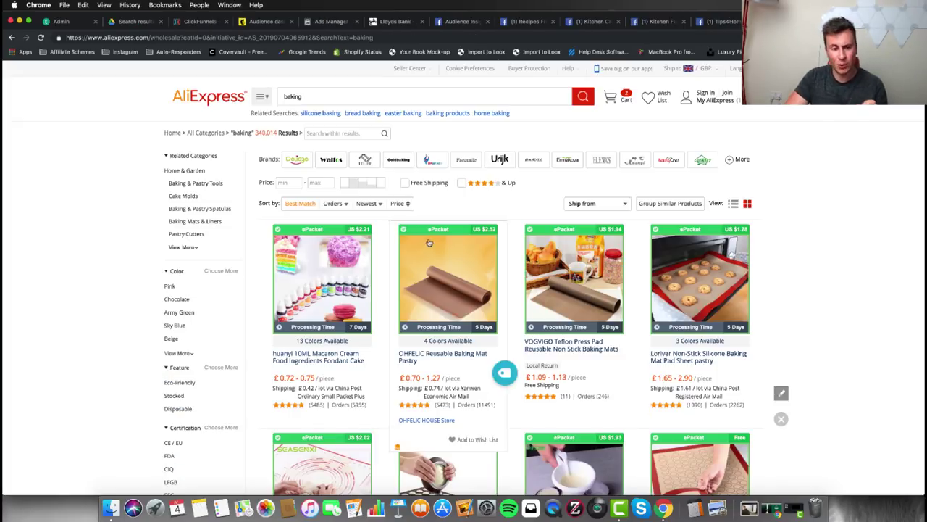
# Sort the baking search results on AliExpress by orders and then by newest.
pyautogui.click(334, 203)
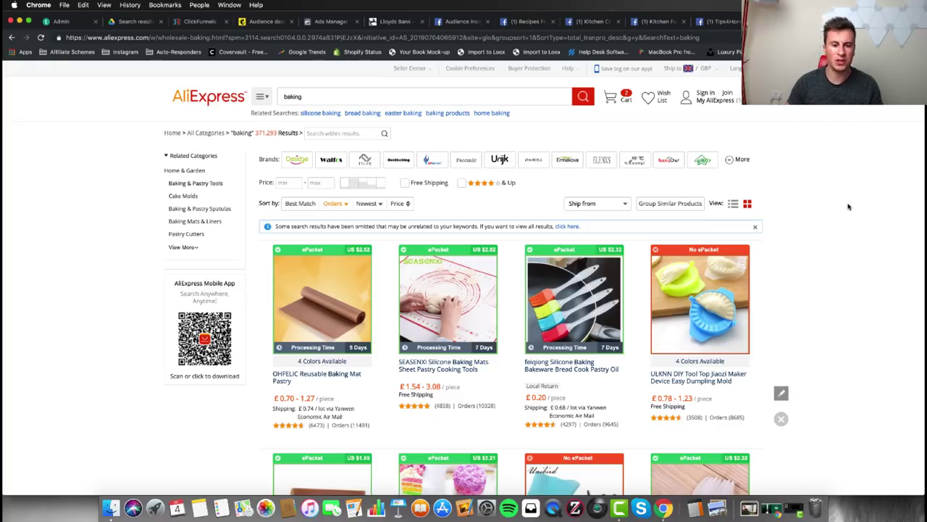
pyautogui.click(366, 204)
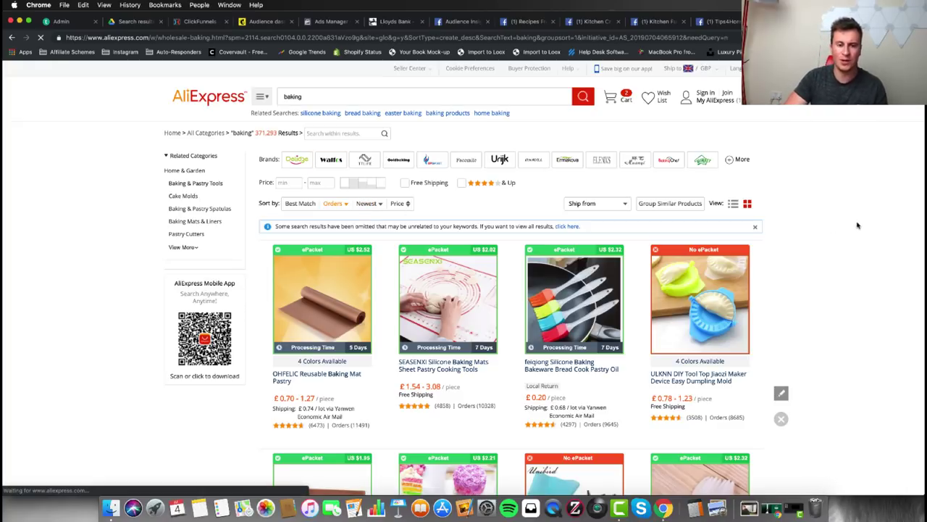
pyautogui.scroll(-1, 848, 217)
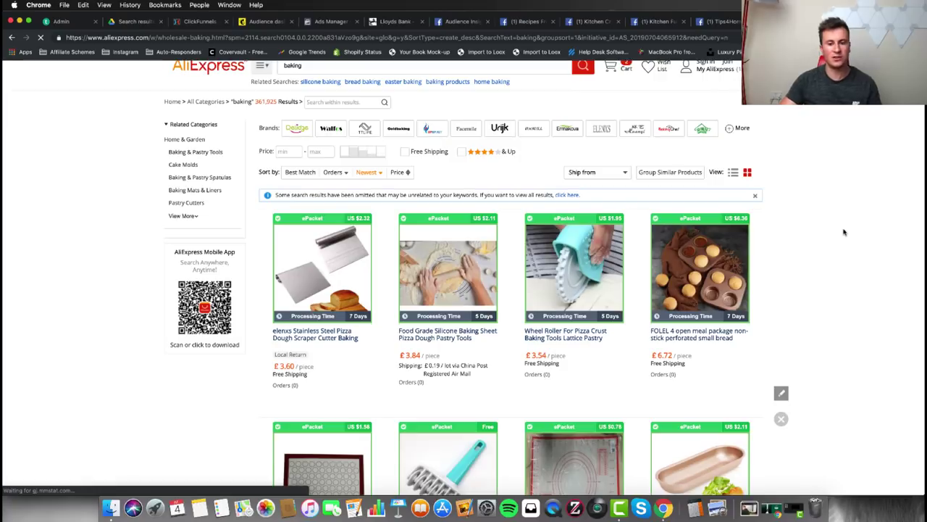
pyautogui.scroll(-1, 844, 232)
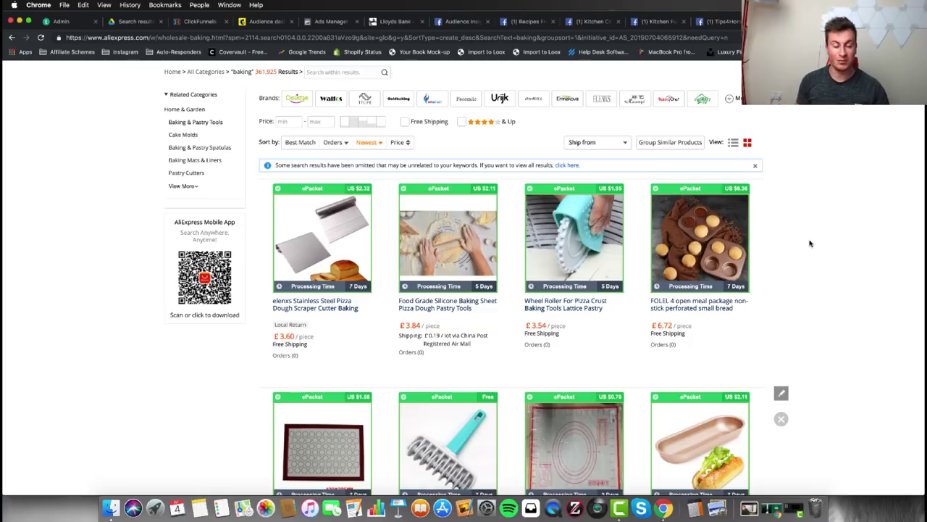
# Browse further rows of the newest baking products on AliExpress and switch back to Audience Insights.
pyautogui.scroll(-5, 810, 243)
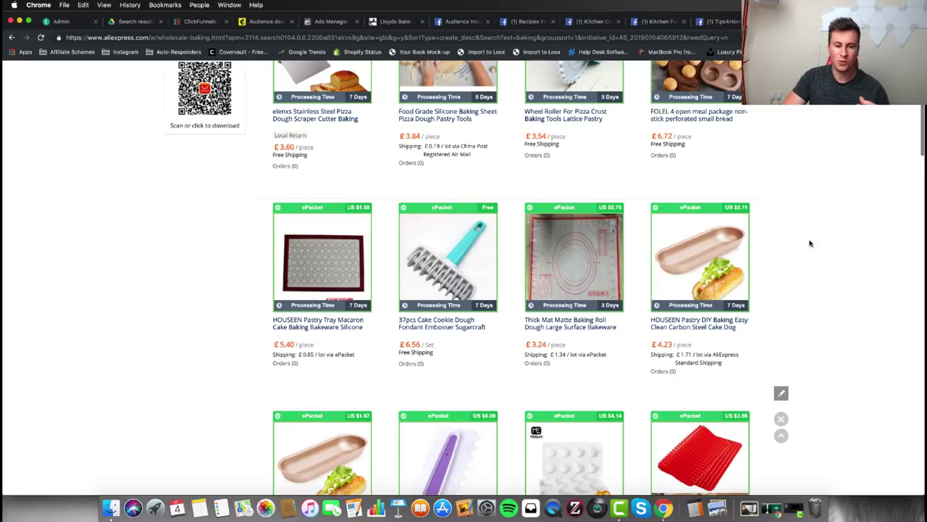
pyautogui.scroll(5, 810, 244)
pyautogui.click(461, 21)
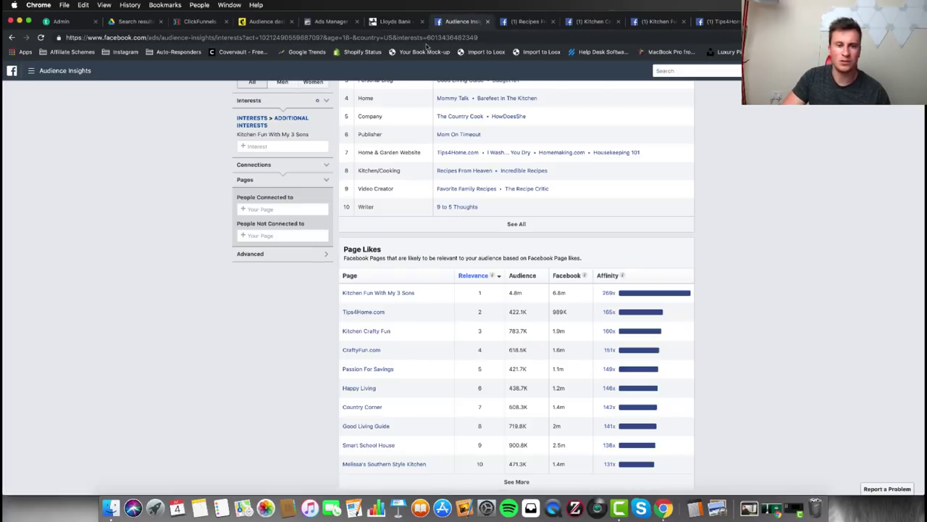
# Replace the Kitchen Fun With My 3 Sons interest with Dogs in the audience.
pyautogui.scroll(2, 121, 272)
pyautogui.scroll(1, 121, 272)
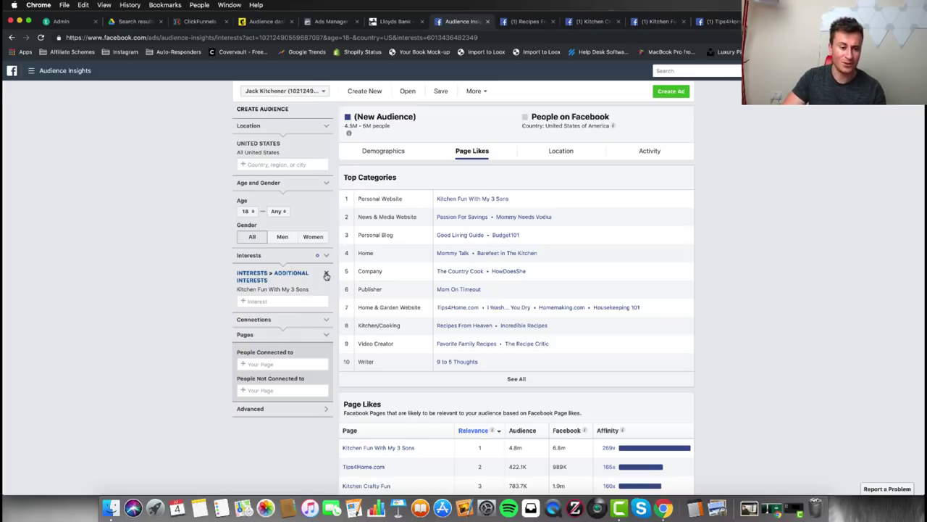
pyautogui.click(327, 275)
pyautogui.click(290, 274)
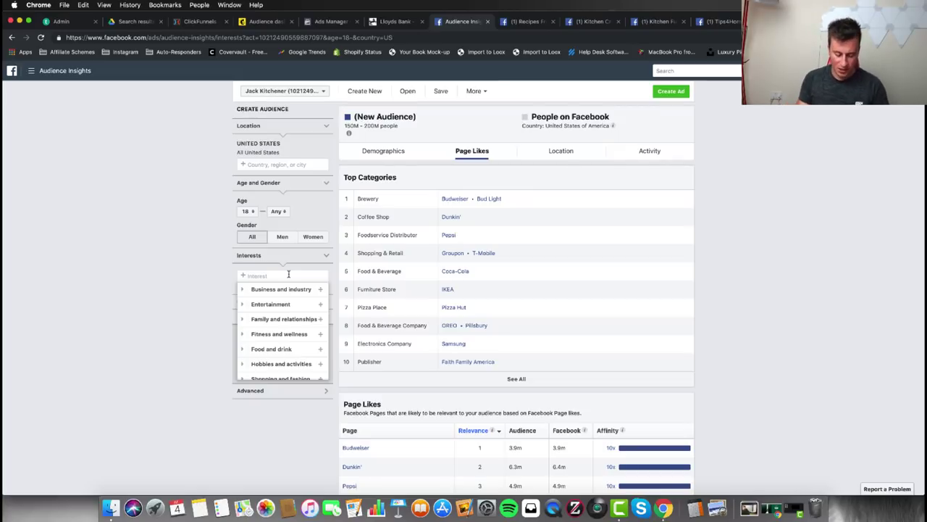
pyautogui.write('dog')
pyautogui.click(286, 288)
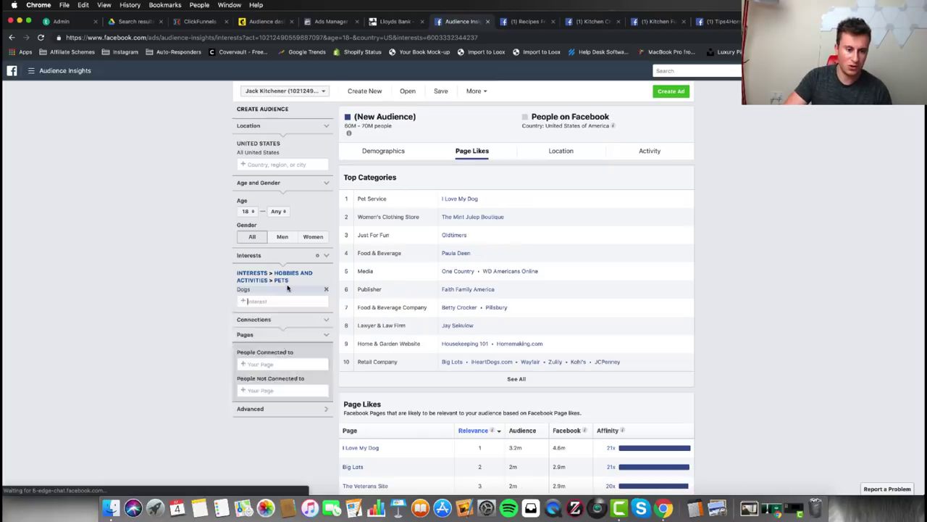
pyautogui.click(126, 266)
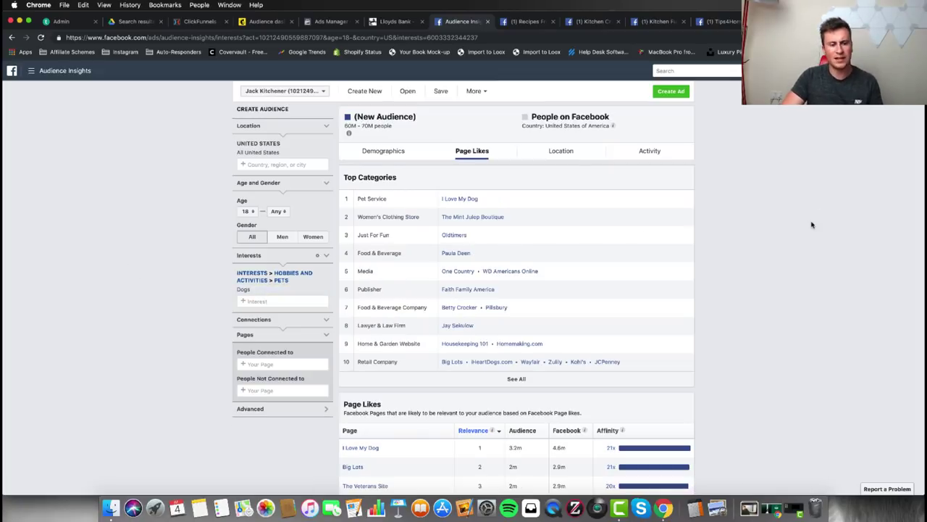
# Review the Top Categories and Page Likes tables for the Dogs audience.
pyautogui.scroll(-2, 812, 225)
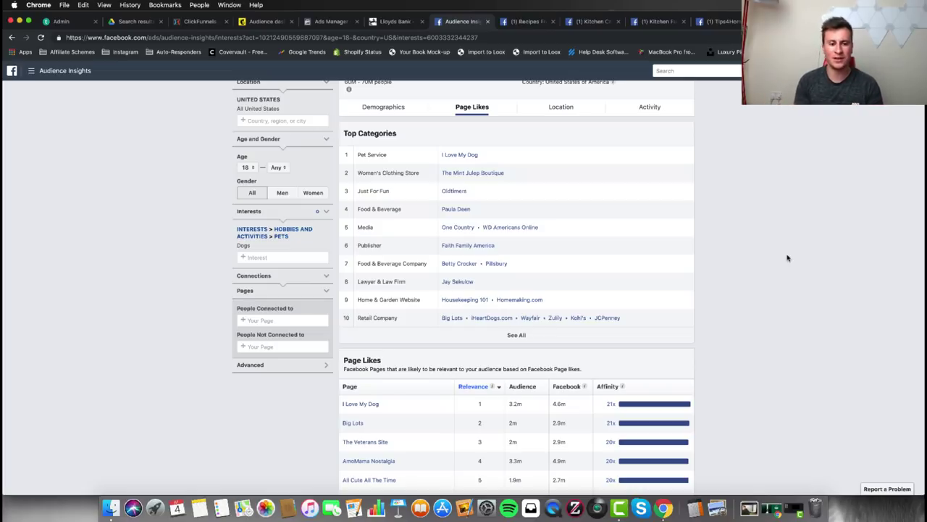
pyautogui.scroll(1, 774, 253)
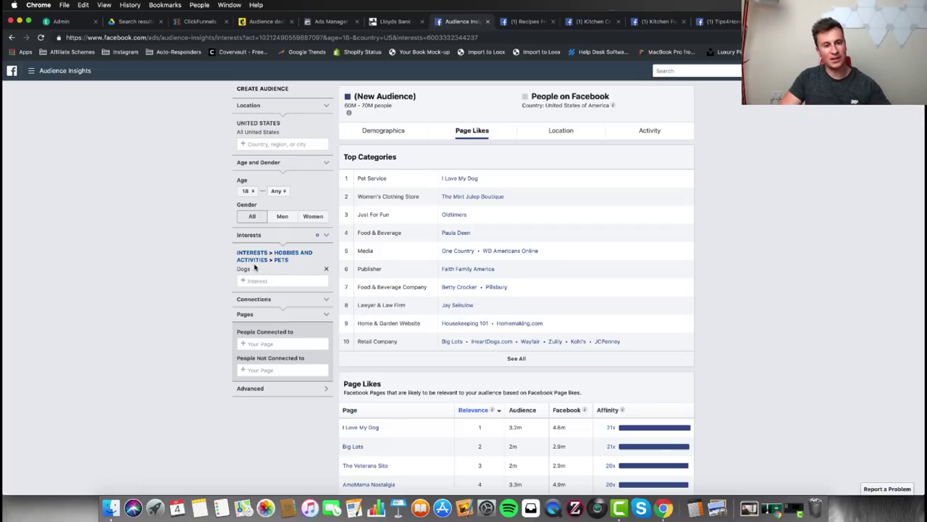
pyautogui.scroll(-1, 766, 240)
pyautogui.scroll(1, 766, 239)
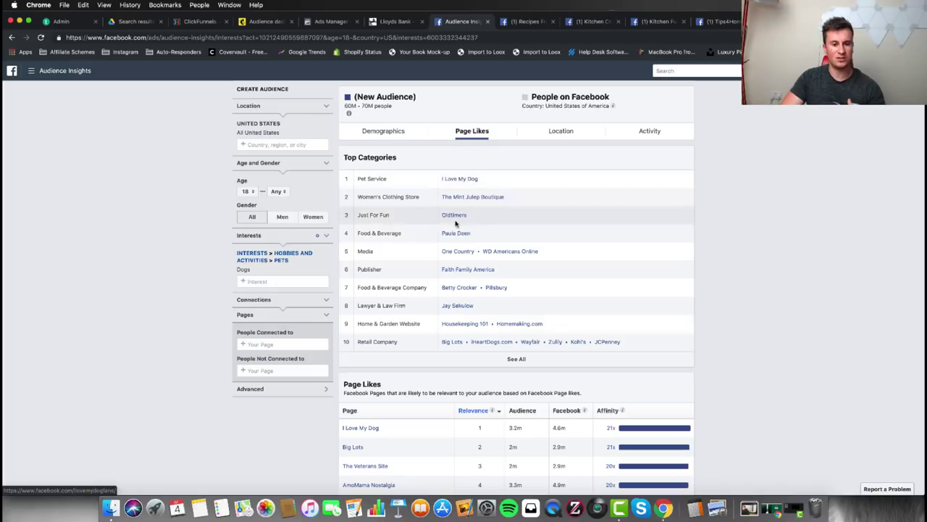
pyautogui.scroll(-3, 814, 184)
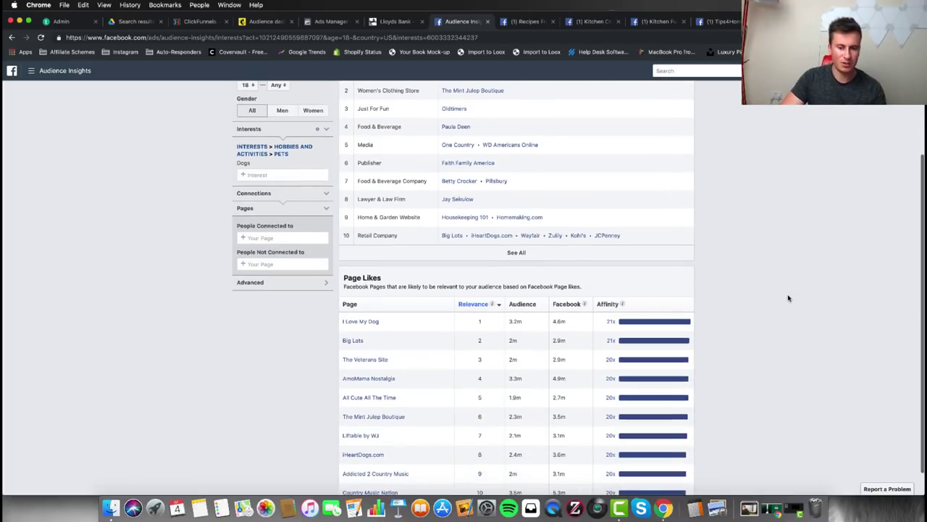
pyautogui.scroll(-2, 786, 297)
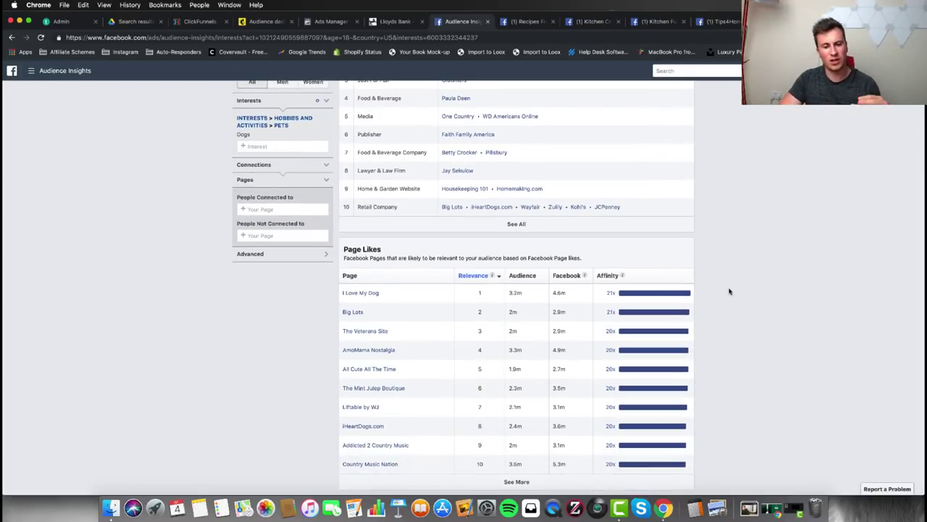
# Remove the Dogs interest from the audience and add German Shepherd instead.
pyautogui.scroll(5, 729, 286)
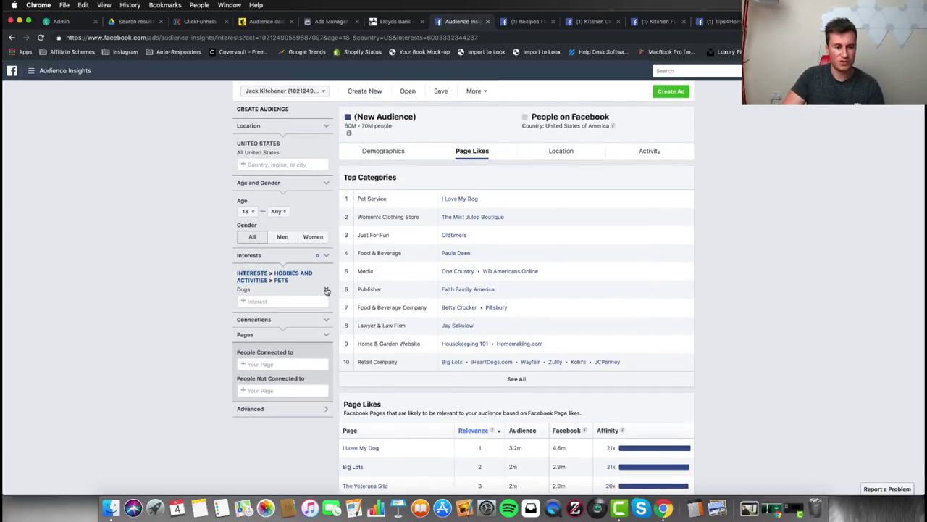
pyautogui.click(328, 290)
pyautogui.click(285, 276)
pyautogui.write('germa')
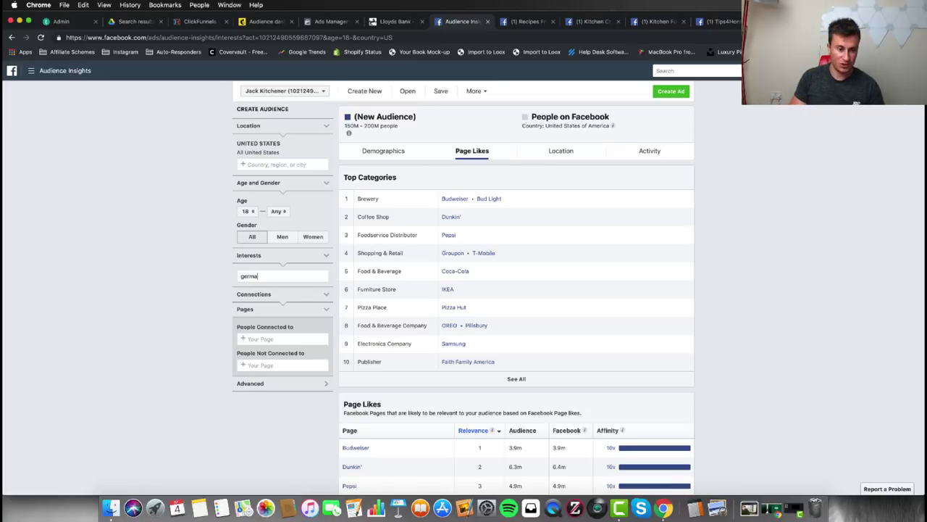
pyautogui.write('n shep')
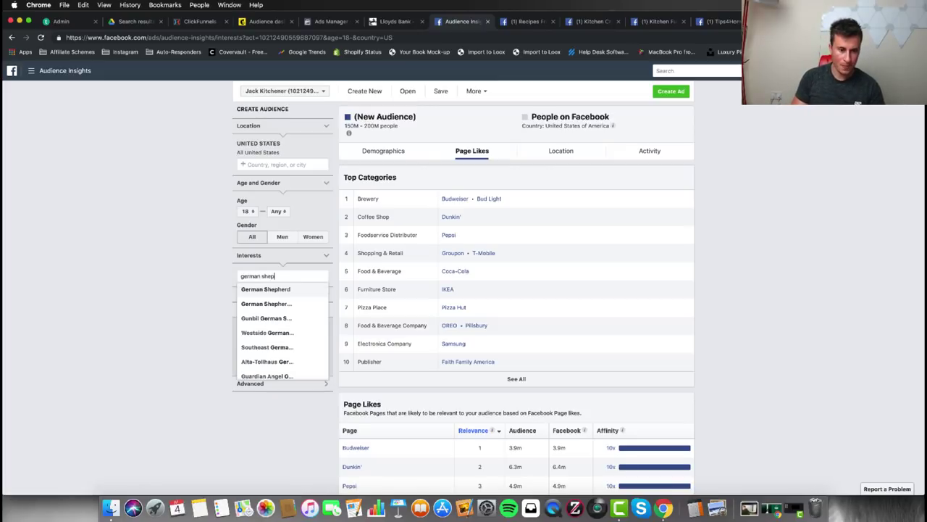
pyautogui.click(286, 288)
pyautogui.click(775, 246)
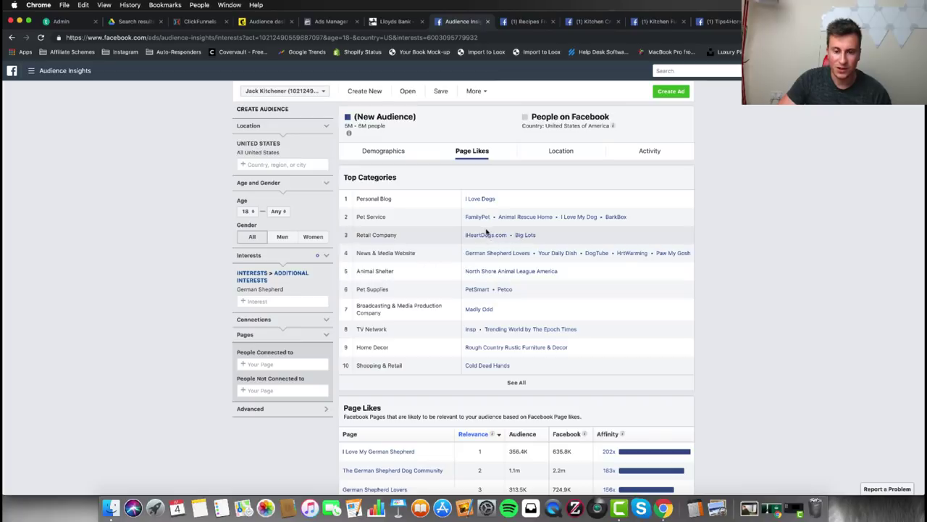
# Open the Cold Dead Hands and Rough Country Rustic Furniture & Decor pages from Top Categories in new browser tabs.
pyautogui.rightClick(507, 363)
pyautogui.click(511, 364)
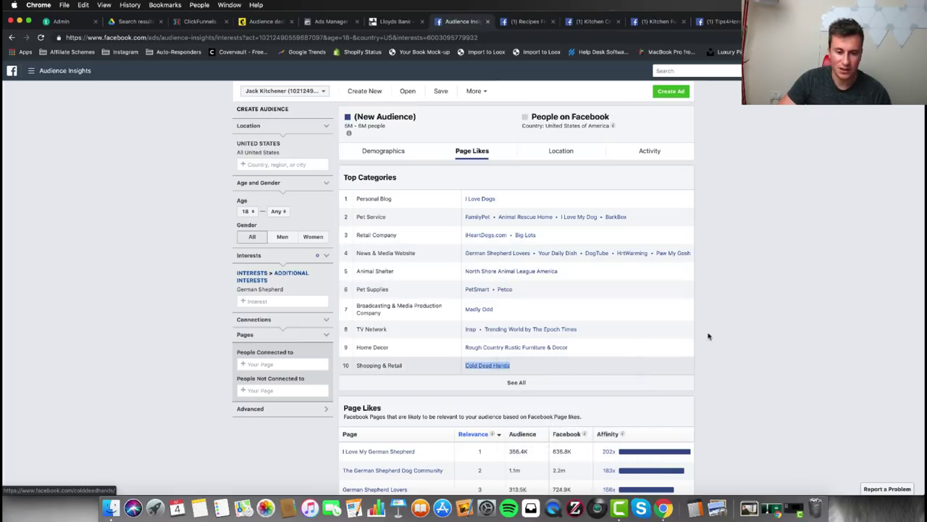
pyautogui.rightClick(542, 348)
pyautogui.click(544, 350)
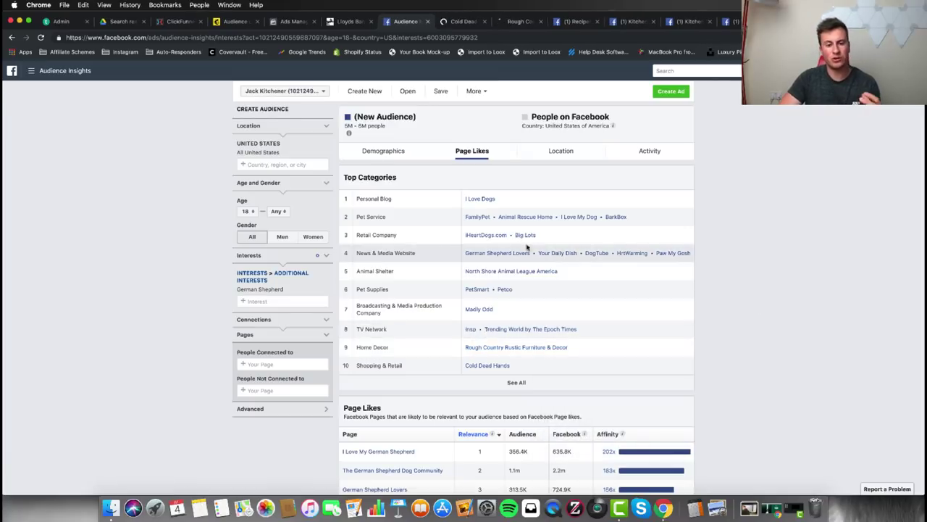
# Examine the Top Categories and the pages, audience sizes and affinity in Page Likes for the German Shepherd audience.
pyautogui.scroll(-4, 652, 196)
pyautogui.scroll(2, 738, 188)
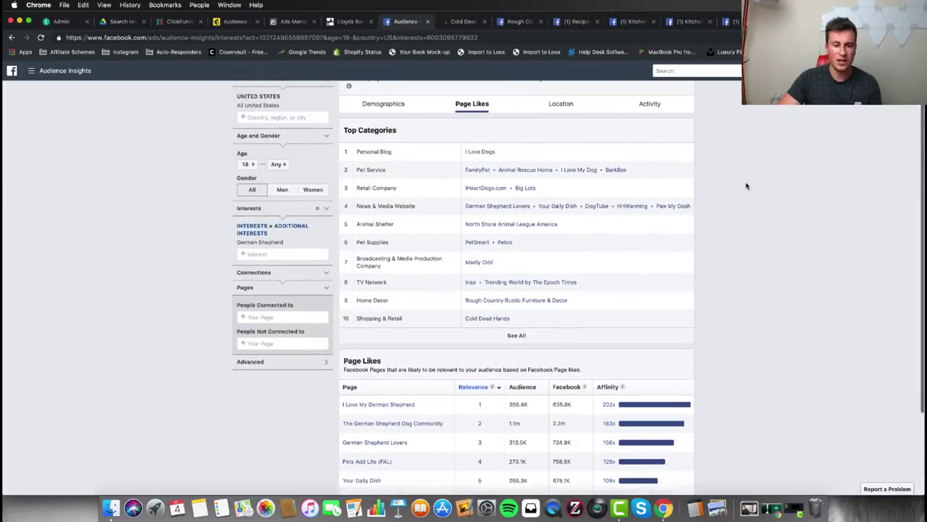
pyautogui.scroll(-1, 747, 187)
pyautogui.scroll(-2, 747, 196)
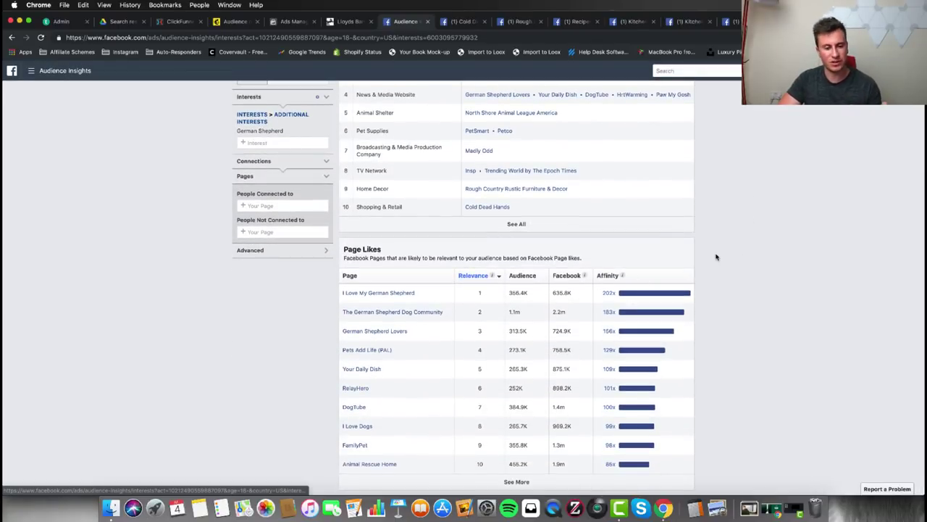
pyautogui.scroll(1, 715, 256)
pyautogui.scroll(1, 716, 257)
pyautogui.scroll(-2, 712, 275)
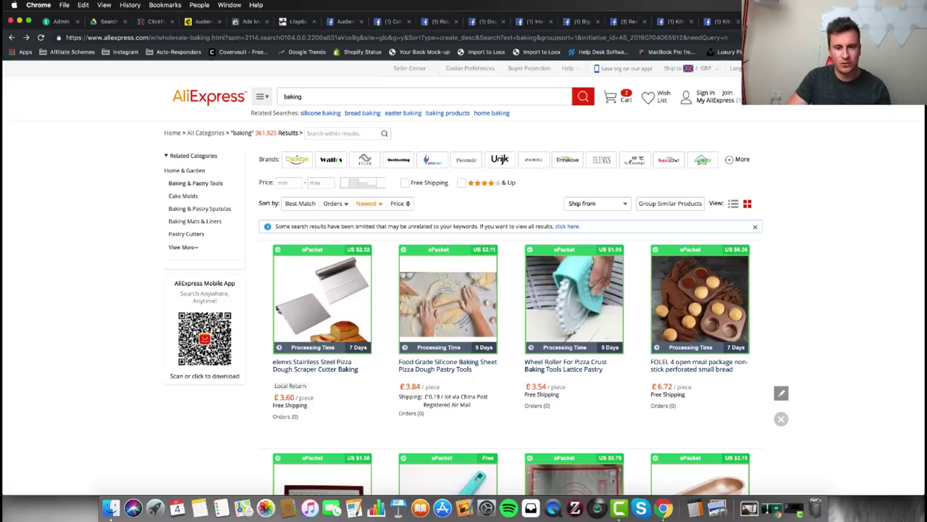
# Search AliExpress for german shepherd and browse the first rows of matching products.
pyautogui.click(311, 94)
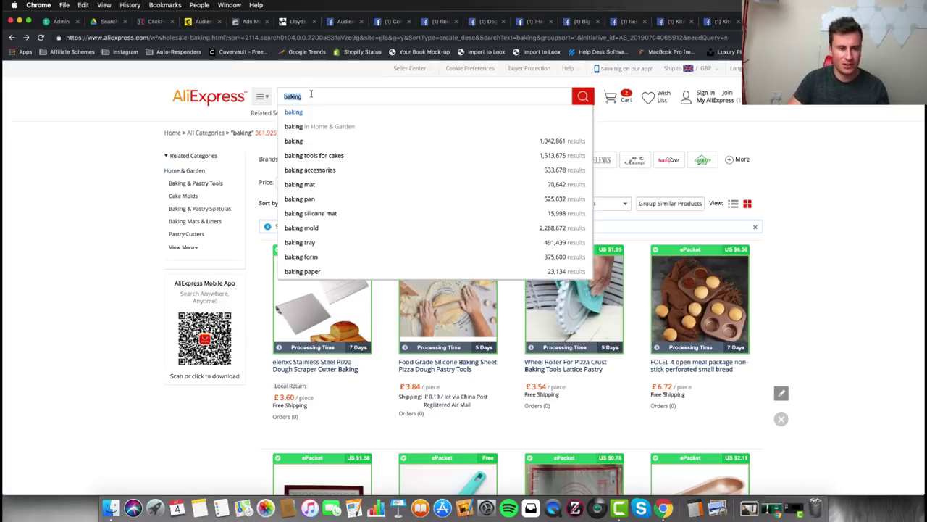
pyautogui.write('german')
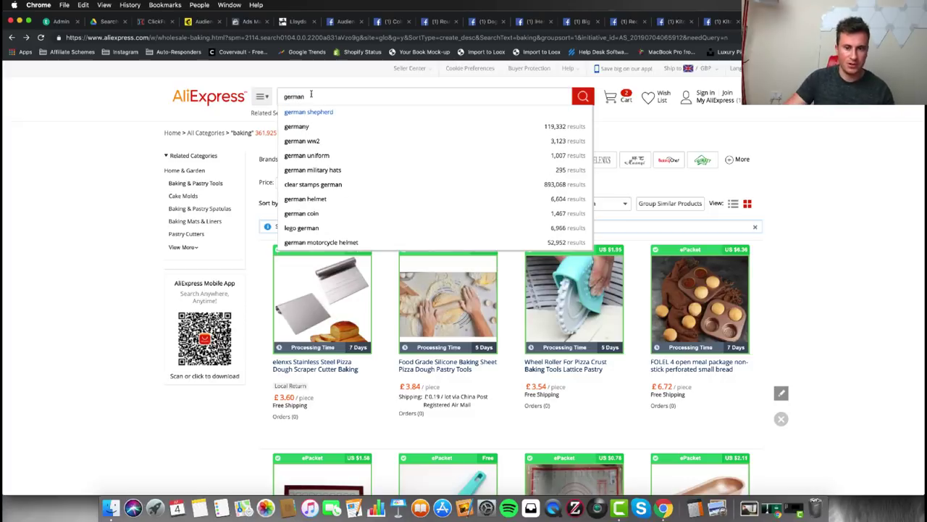
pyautogui.click(308, 111)
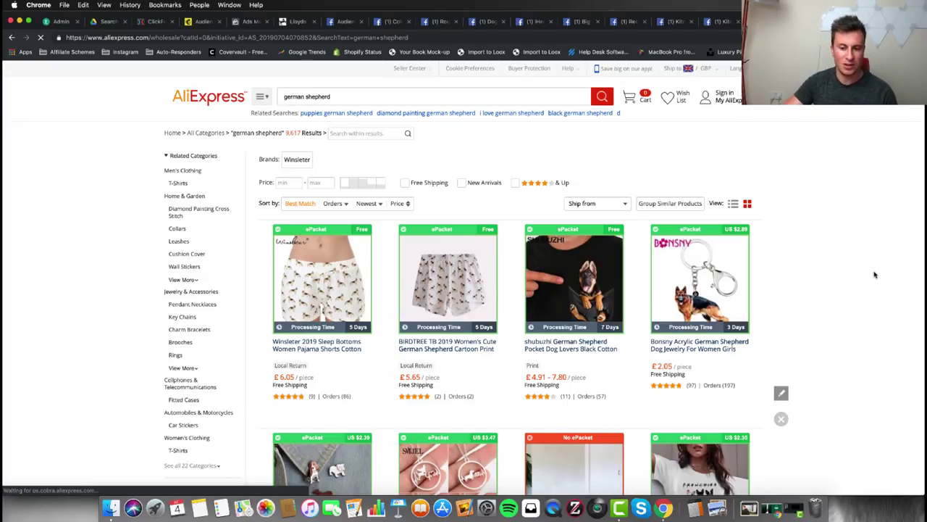
pyautogui.scroll(-3, 873, 274)
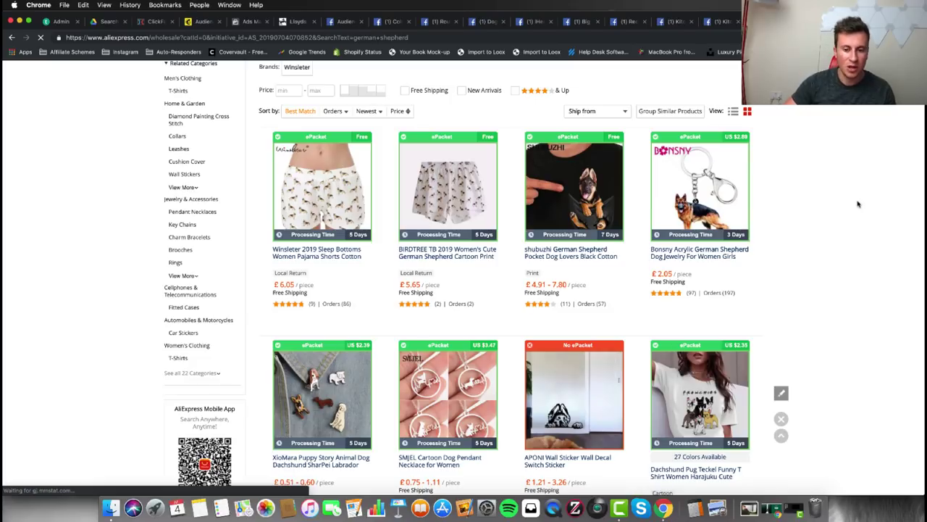
pyautogui.scroll(-5, 858, 205)
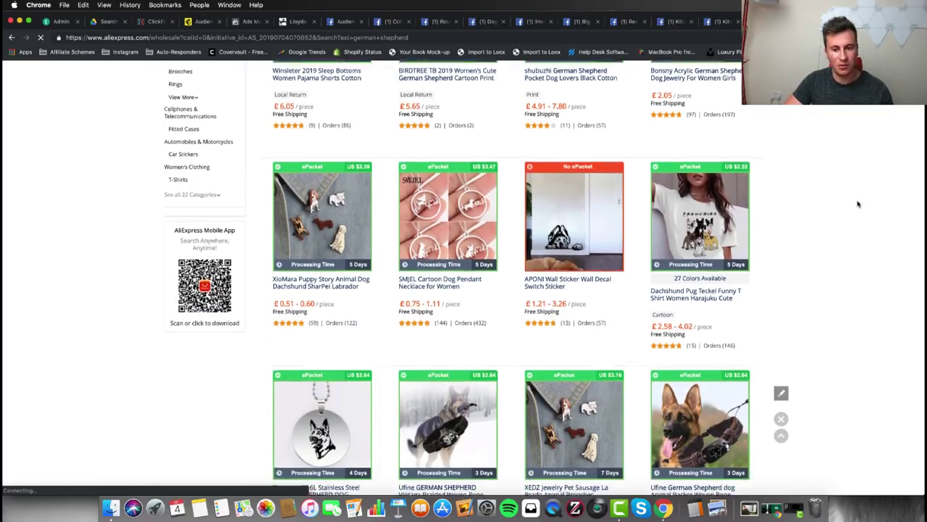
pyautogui.scroll(-4, 857, 204)
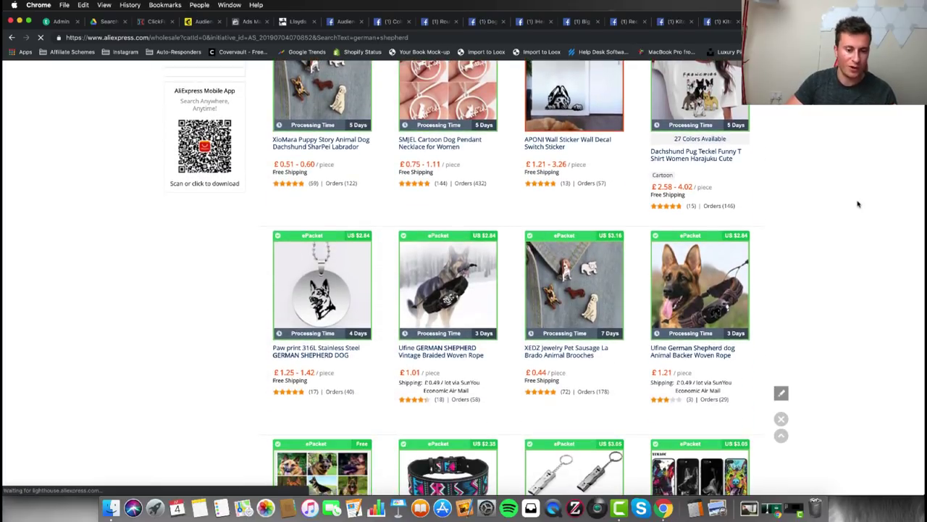